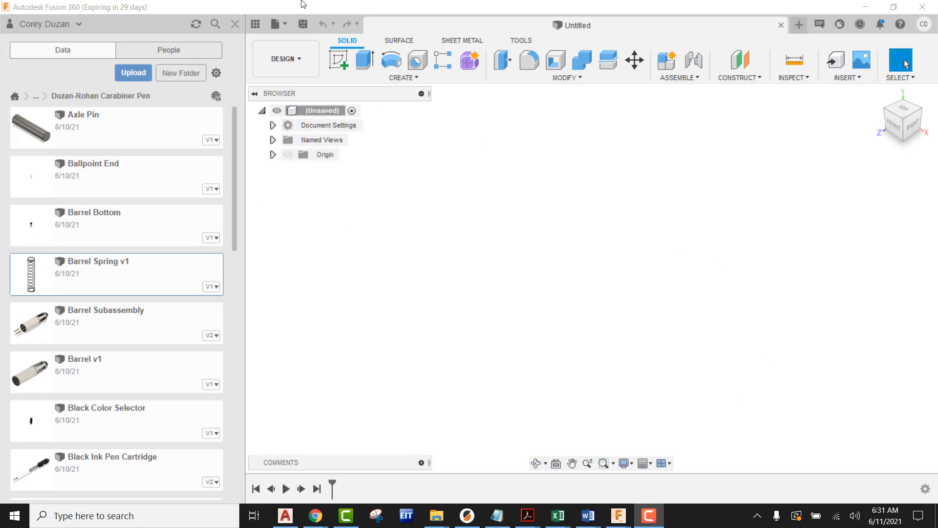
# Save the new design as "Red Ink Cartridge Subassembly" in the Duzan-Rohan Carabiner Pen folder.
pyautogui.click(304, 27)
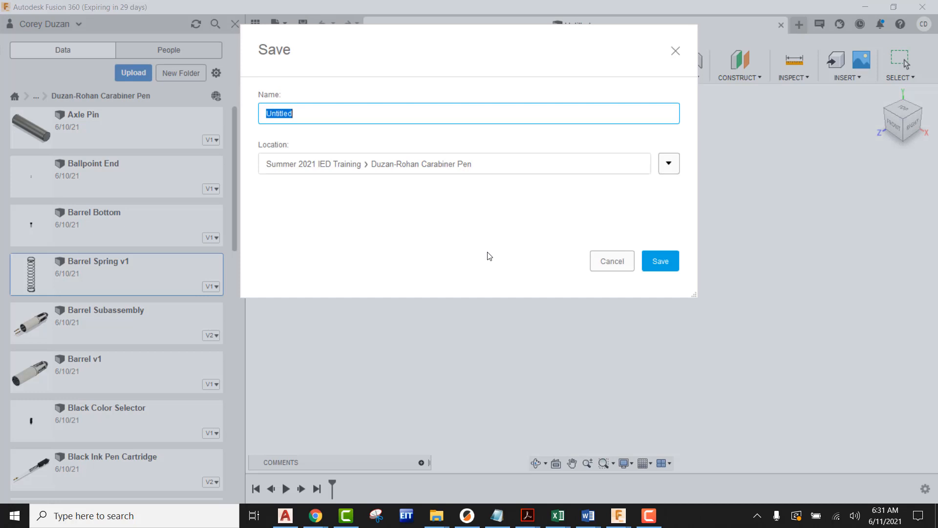
pyautogui.write('Red Ink Cartridge')
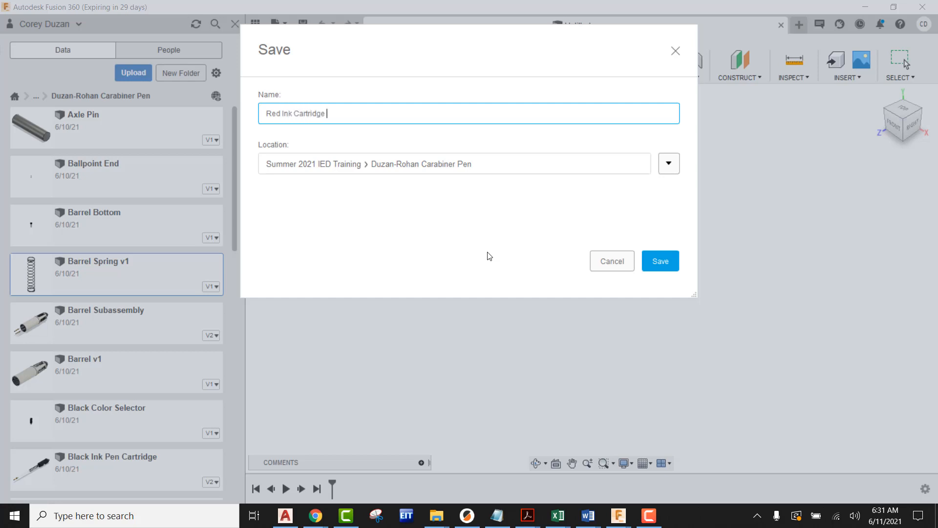
pyautogui.write(' Subassembly')
pyautogui.press('Return')
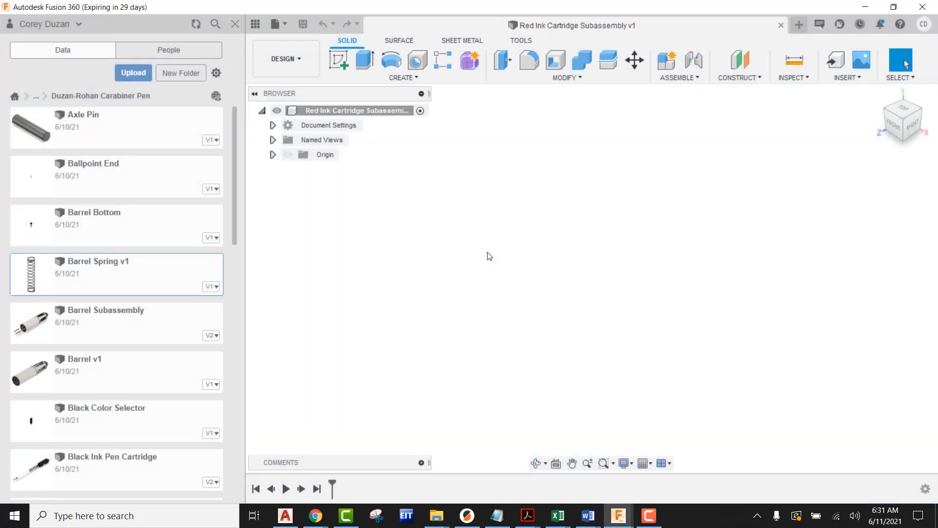
# Insert the Red Color Selector component into the assembly and rotate it -90 degrees about the X axis.
pyautogui.moveTo(234, 201); pyautogui.dragTo(254, 483)
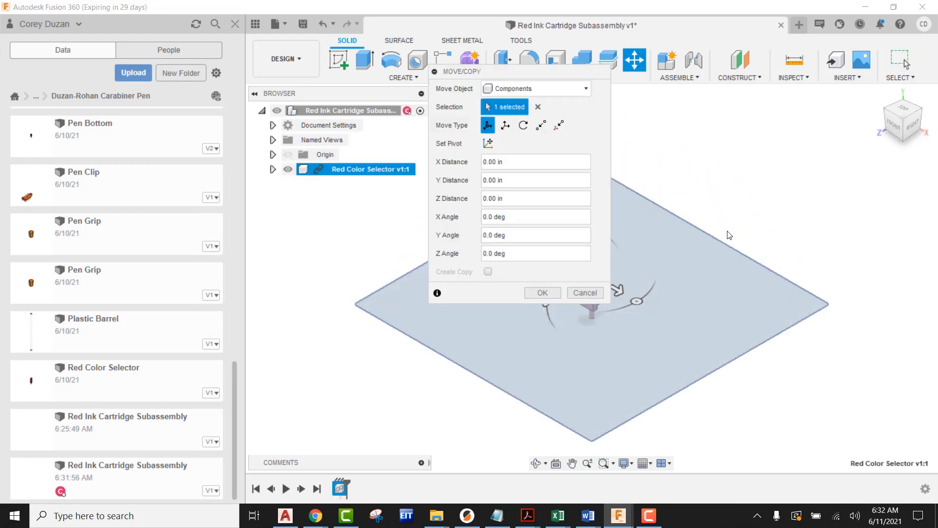
pyautogui.moveTo(728, 232); pyautogui.dragTo(817, 224, button='middle')
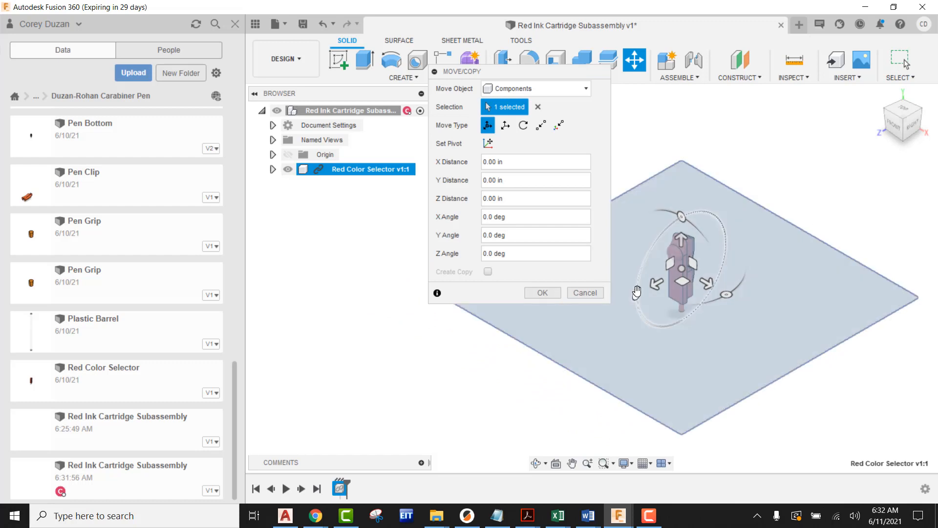
pyautogui.moveTo(637, 294); pyautogui.dragTo(684, 213)
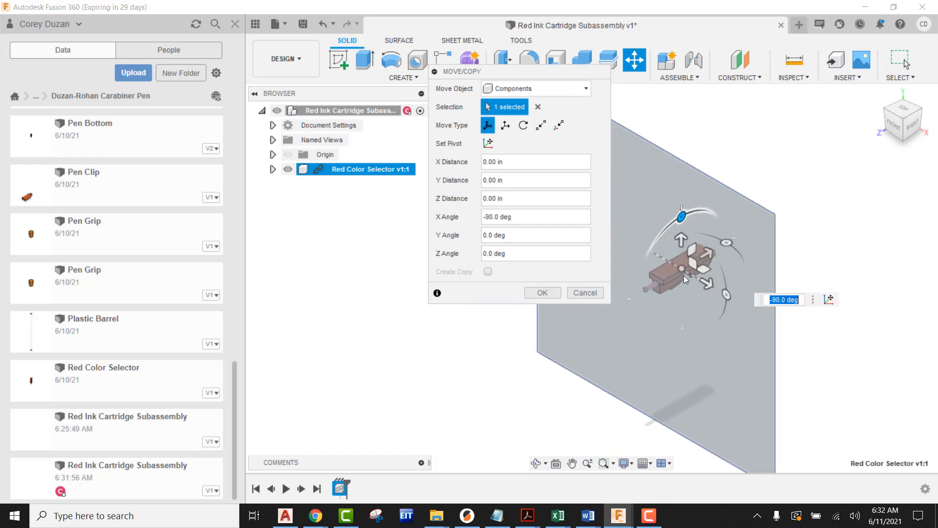
pyautogui.scroll(-5, 600, 372)
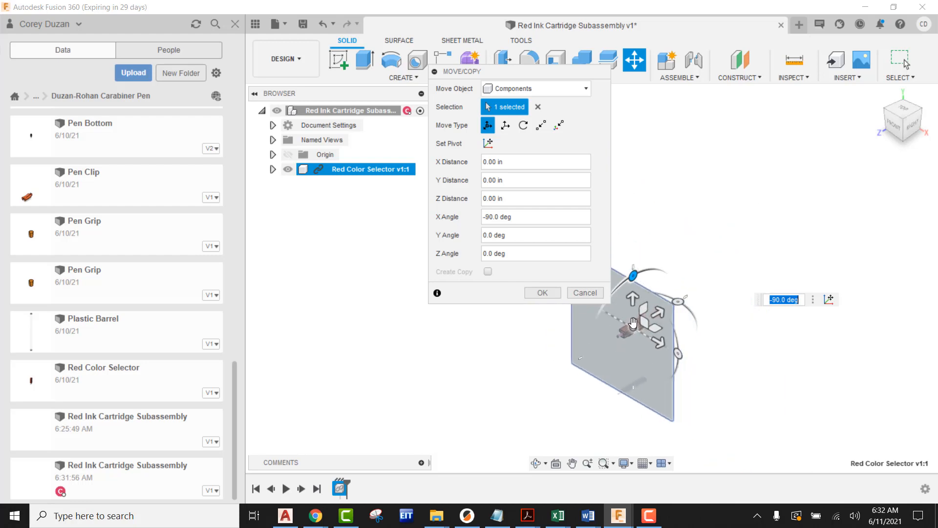
pyautogui.moveTo(633, 323); pyautogui.dragTo(815, 201)
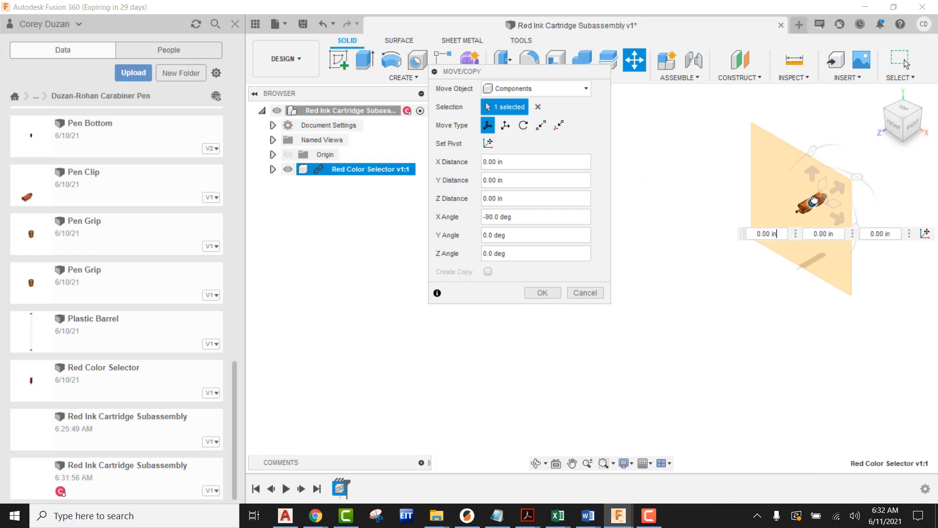
pyautogui.click(542, 293)
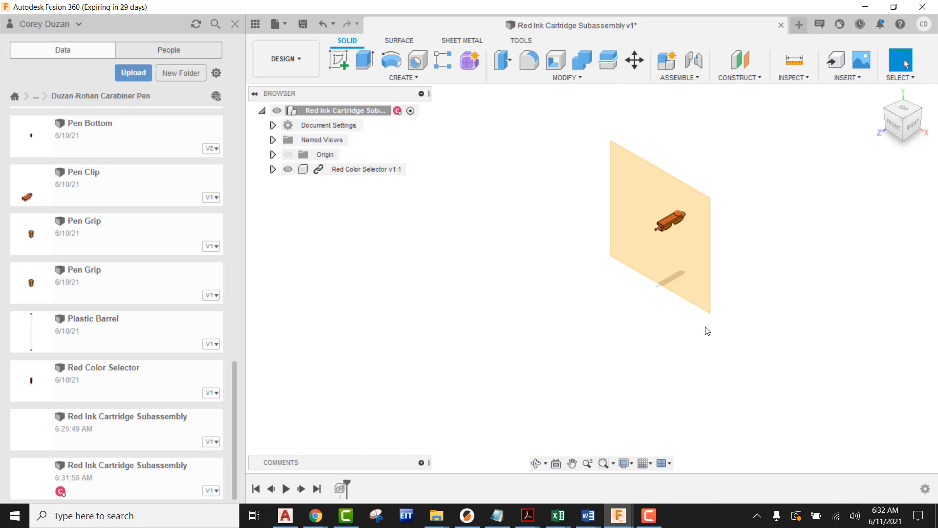
# Turn off the visibility of all work features to hide the plane around the color selector.
pyautogui.click(632, 465)
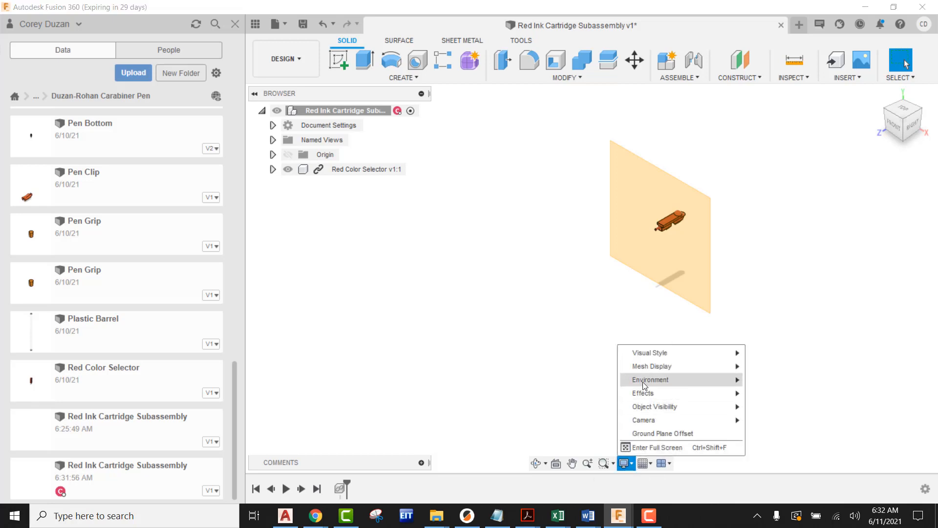
pyautogui.moveTo(645, 386)
pyautogui.moveTo(650, 407)
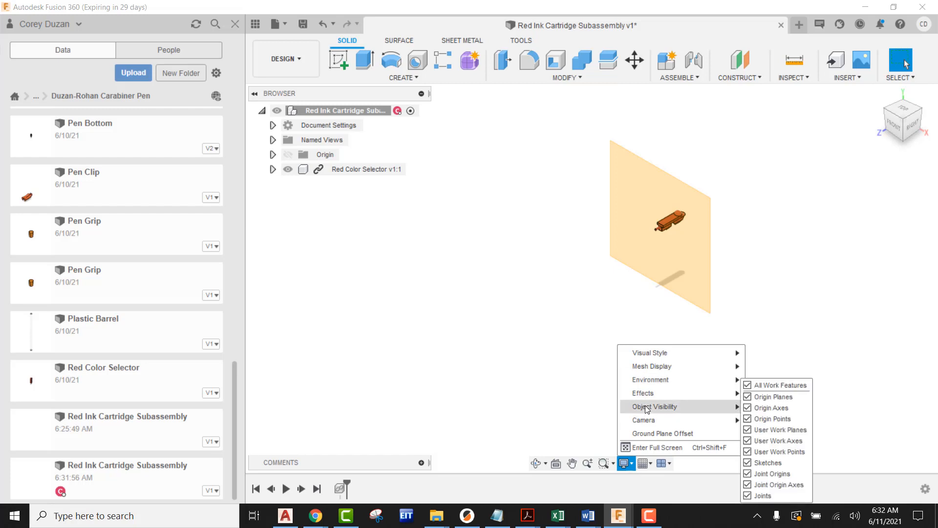
pyautogui.click(748, 386)
pyautogui.scroll(5, 729, 229)
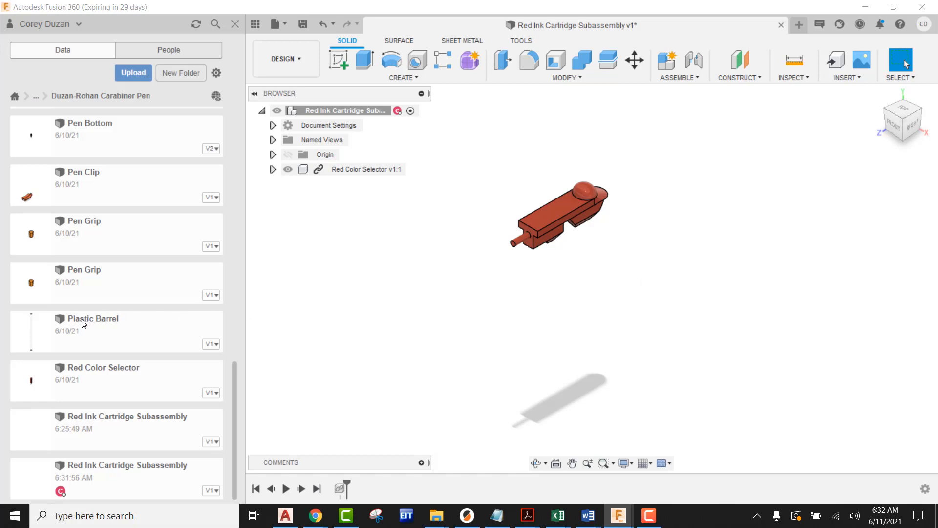
# Insert the Plastic Barrel, rotate it -90 degrees about X, and move it about 3.34, 6.58 and 3.24 in in X, Y and Z.
pyautogui.moveTo(83, 322); pyautogui.dragTo(518, 298)
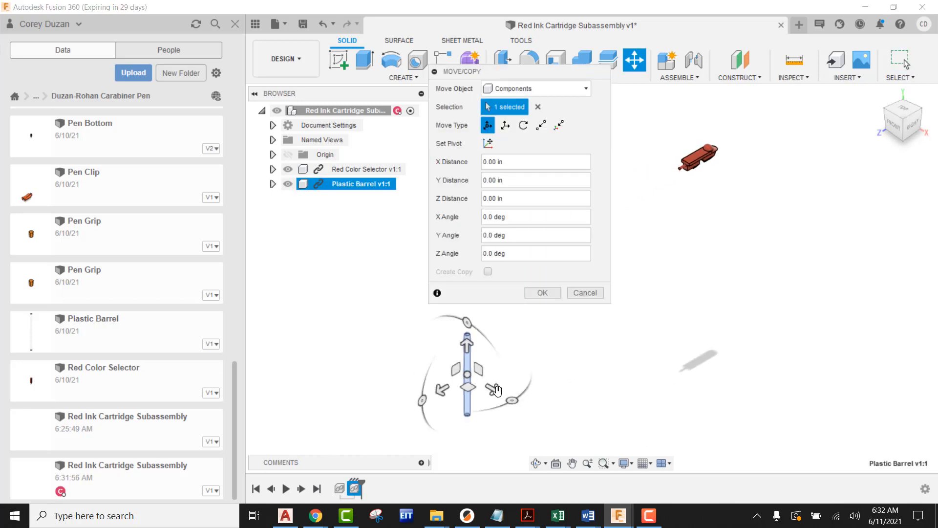
pyautogui.moveTo(423, 401); pyautogui.dragTo(469, 330)
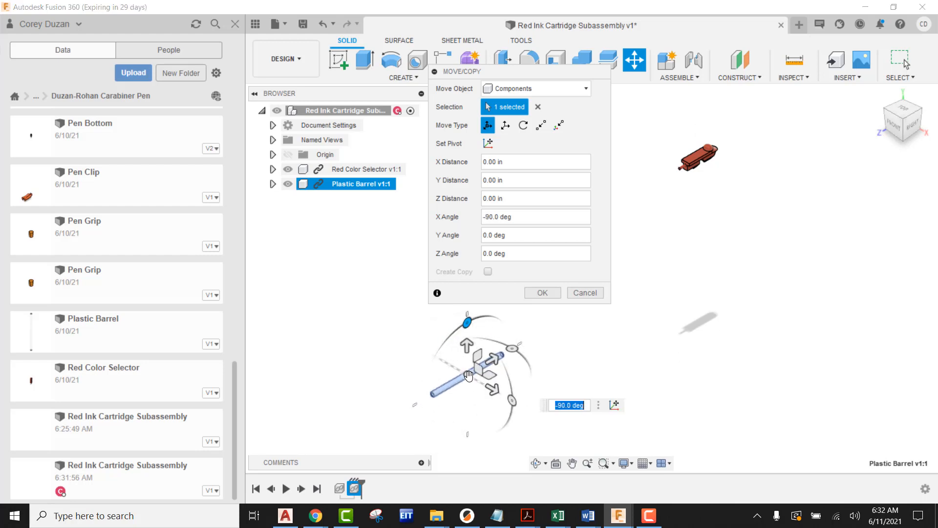
pyautogui.moveTo(468, 376); pyautogui.dragTo(813, 178)
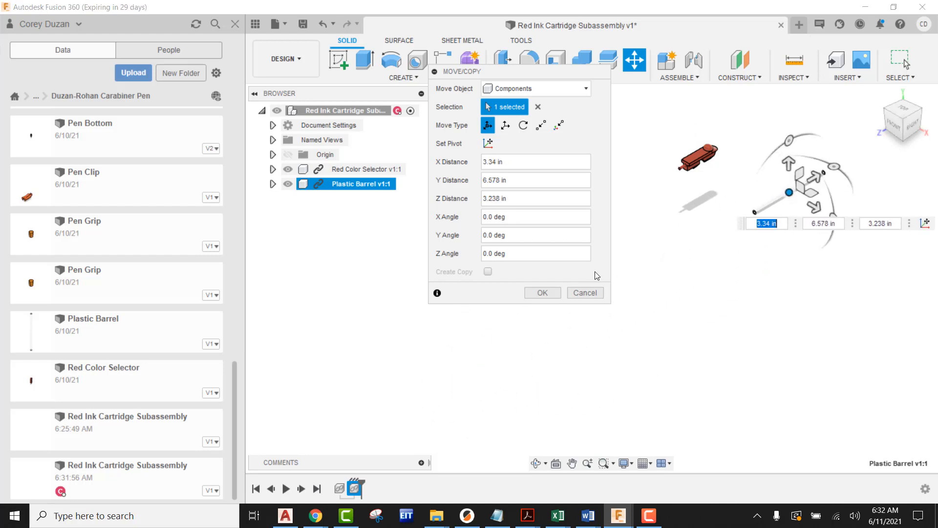
pyautogui.click(543, 292)
# Insert the Ballpoint End lying parallel to the barrel, moved about 2.33, 2.69 and 0.36 in in X, Y and Z.
pyautogui.moveTo(749, 292); pyautogui.dragTo(522, 331, button='middle')
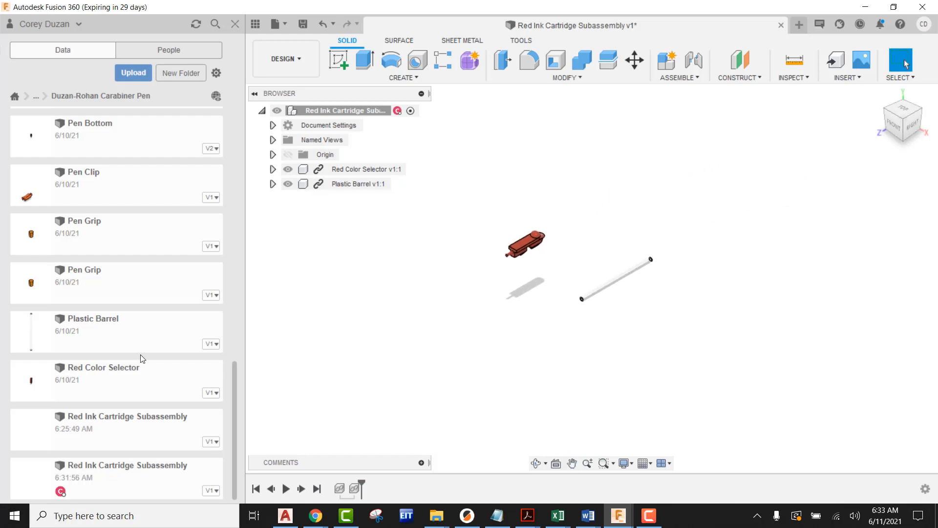
pyautogui.scroll(10, 116, 295)
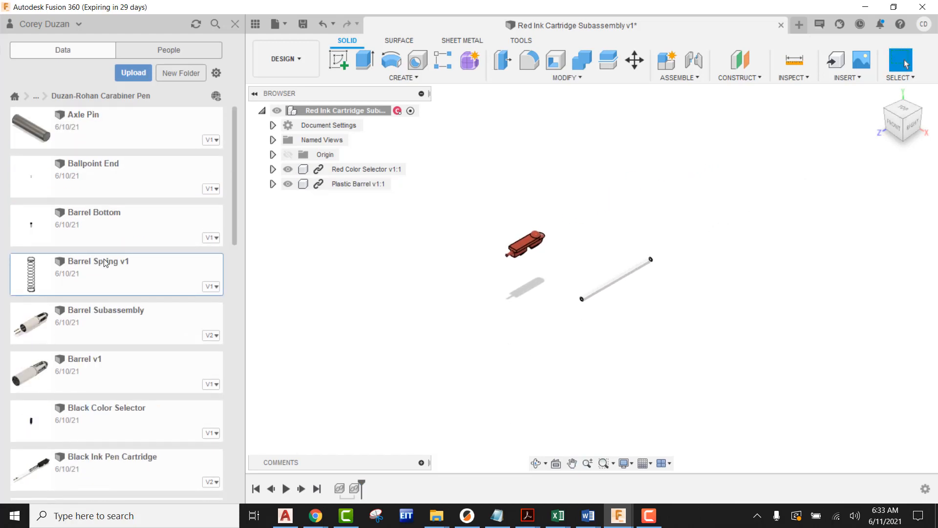
pyautogui.moveTo(111, 170); pyautogui.dragTo(429, 333)
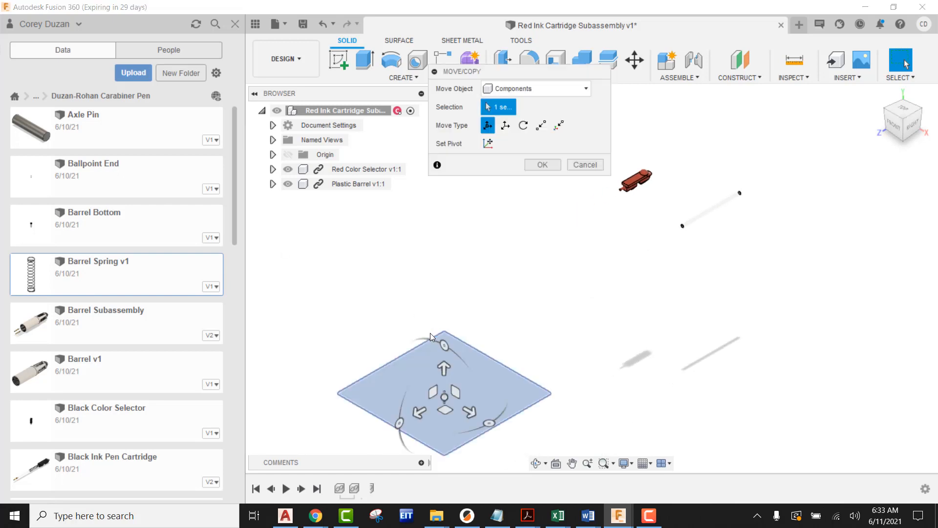
pyautogui.moveTo(404, 393); pyautogui.dragTo(853, 293)
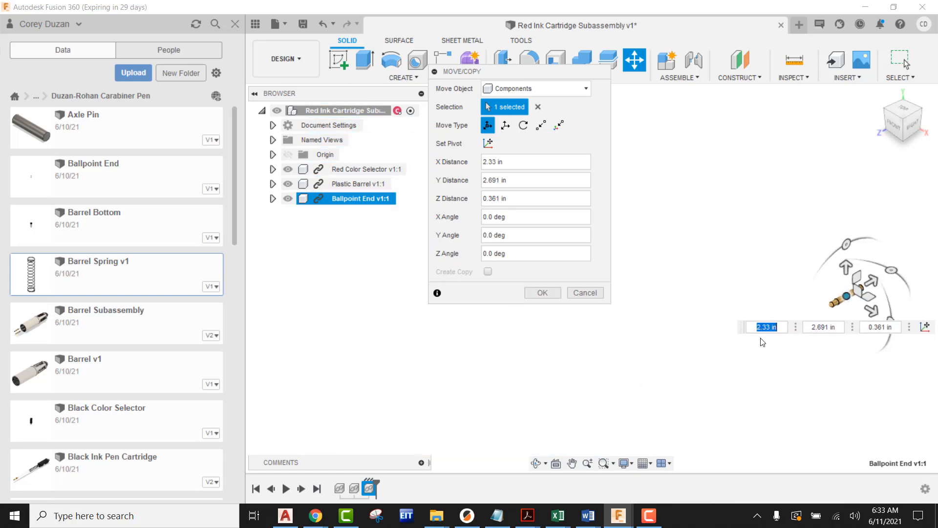
pyautogui.click(542, 293)
# Insert Barrel Spring v1 and move it beside the plastic barrel, about 4.96, 3.54 and -8.49 in in X, Y and Z.
pyautogui.scroll(-5, 713, 322)
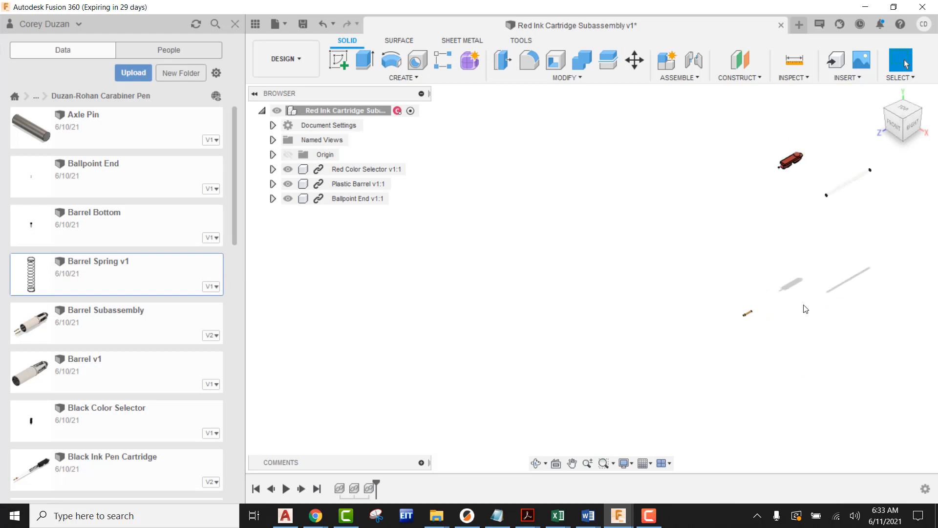
pyautogui.moveTo(806, 309); pyautogui.dragTo(626, 335, button='middle')
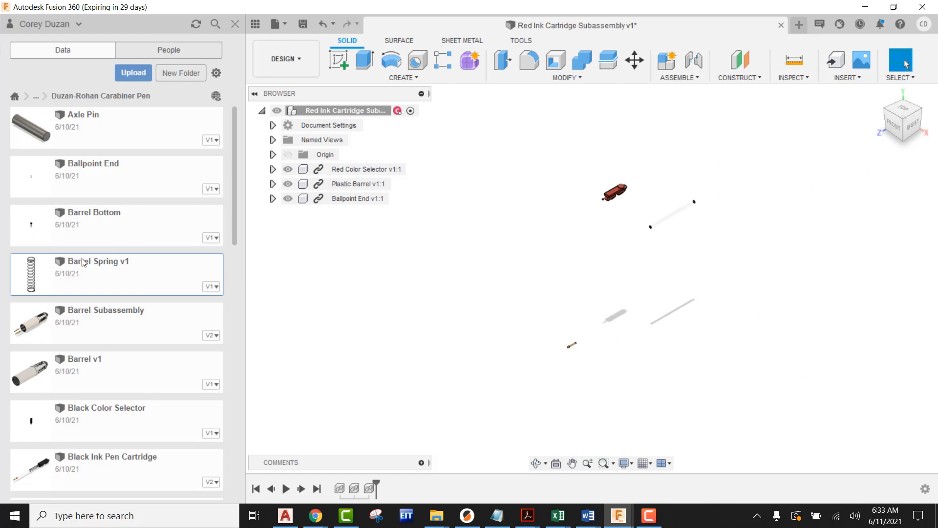
pyautogui.moveTo(83, 263); pyautogui.dragTo(564, 277)
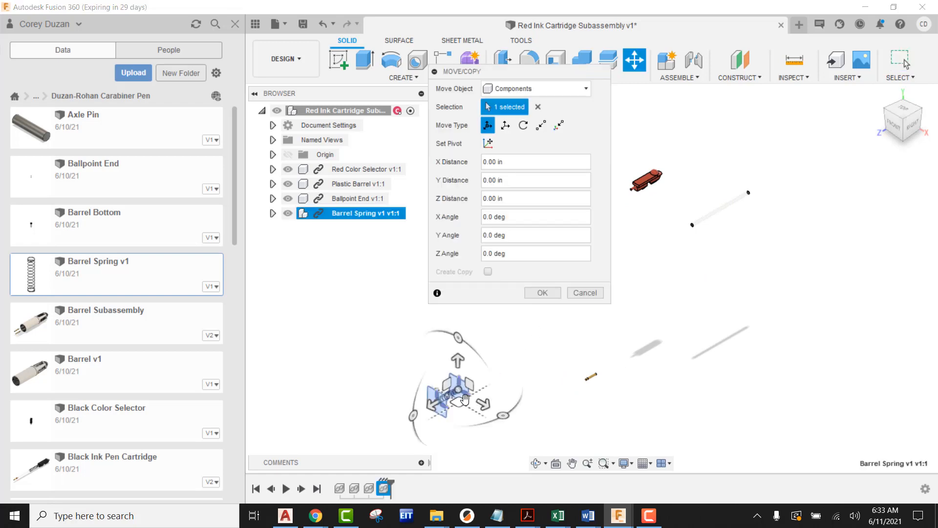
pyautogui.moveTo(464, 399); pyautogui.dragTo(819, 235)
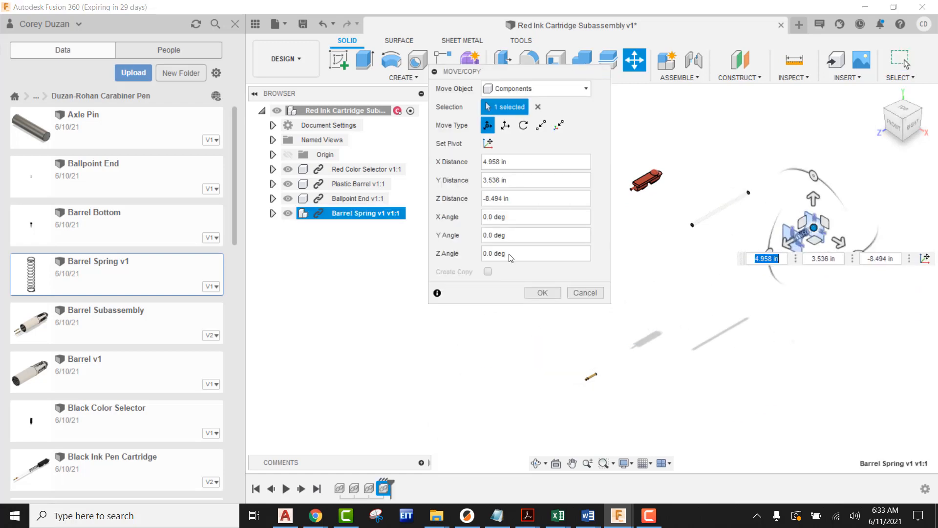
pyautogui.click(543, 292)
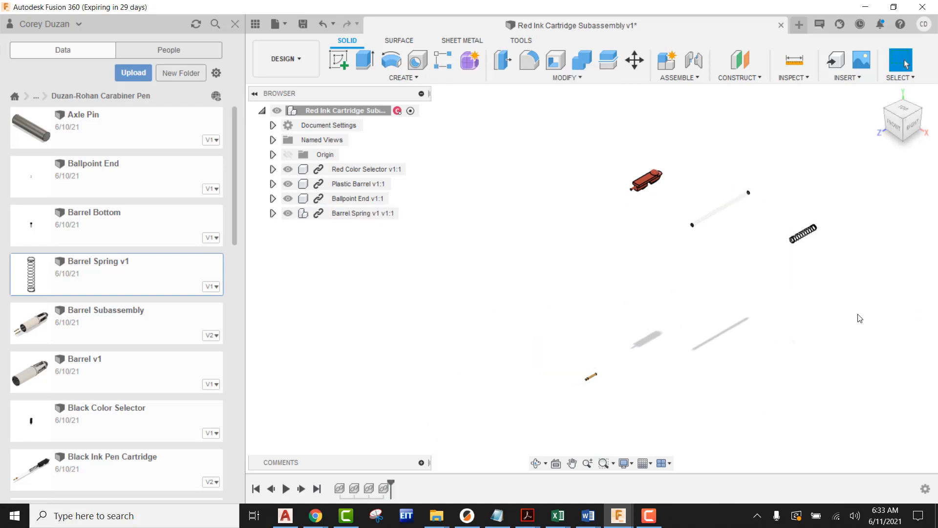
# Create a rigid joint from the plastic barrel's end centre to the base of the red color selector's round pin, flipping the barrel's direction.
pyautogui.scroll(5, 717, 185)
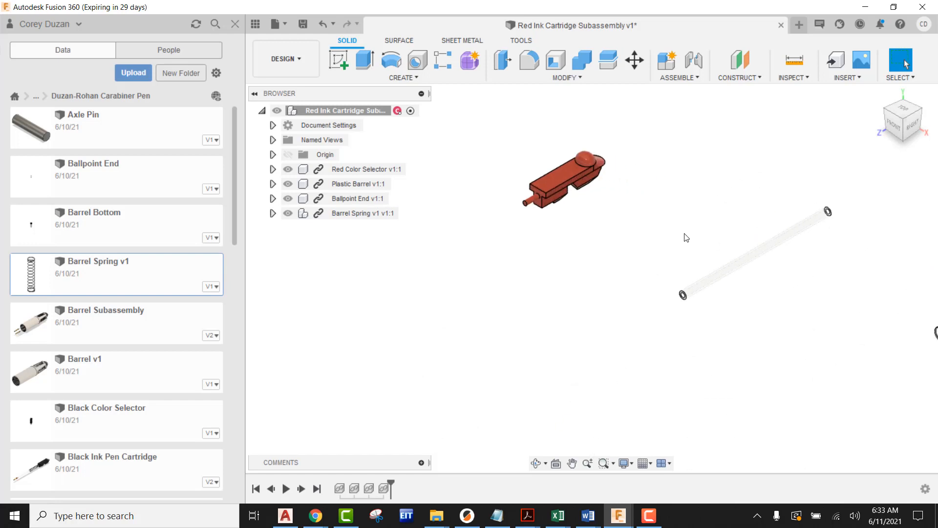
pyautogui.click(695, 65)
pyautogui.scroll(5, 671, 312)
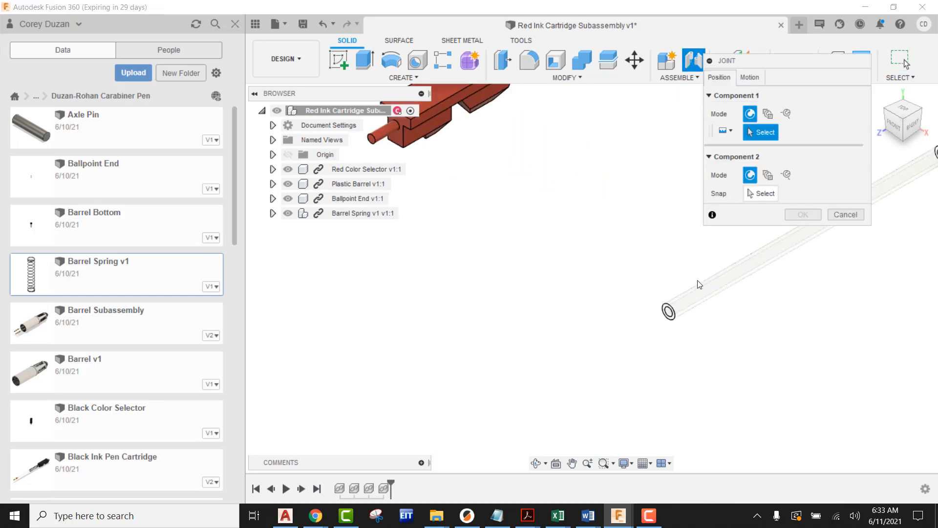
pyautogui.click(670, 308)
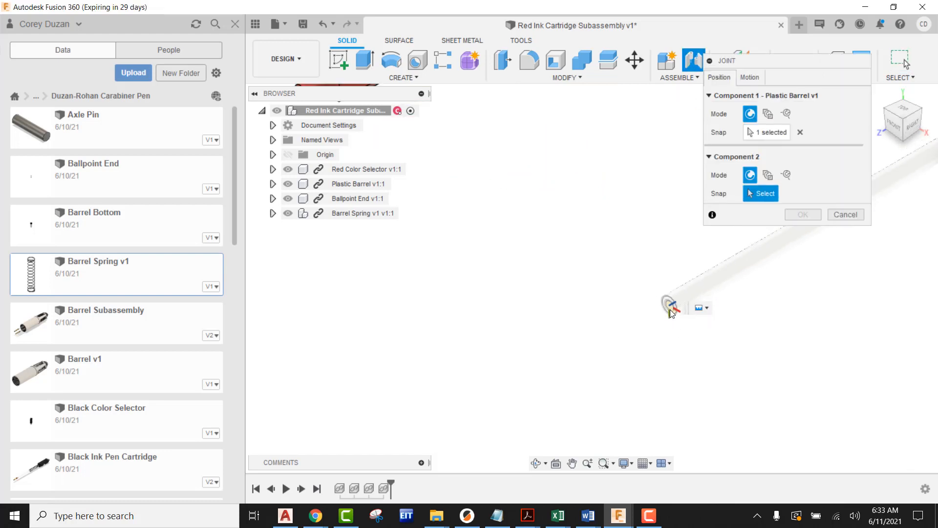
pyautogui.scroll(-4, 670, 309)
pyautogui.scroll(6, 550, 193)
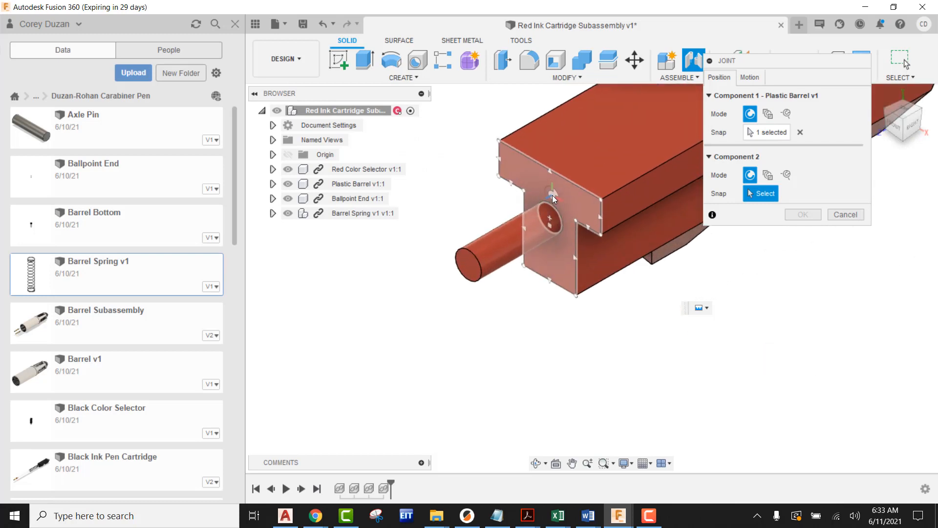
pyautogui.scroll(3, 553, 195)
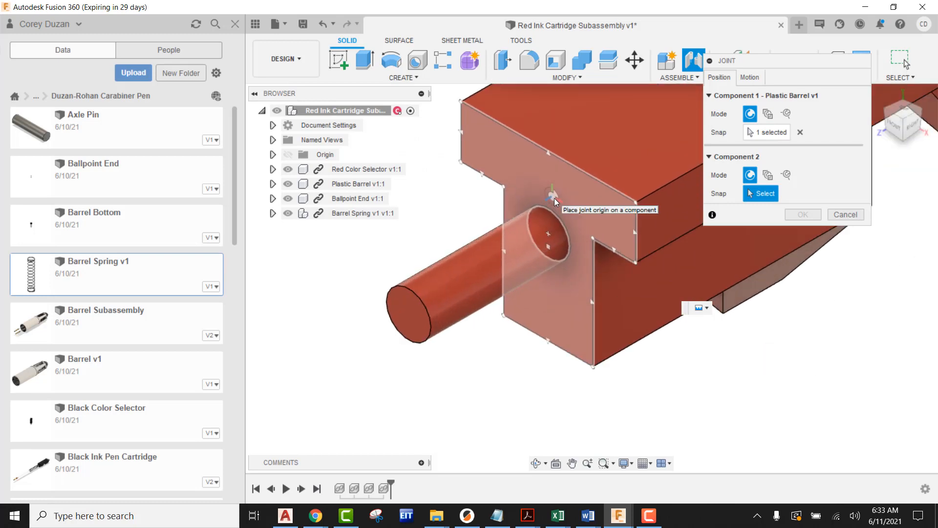
pyautogui.click(549, 233)
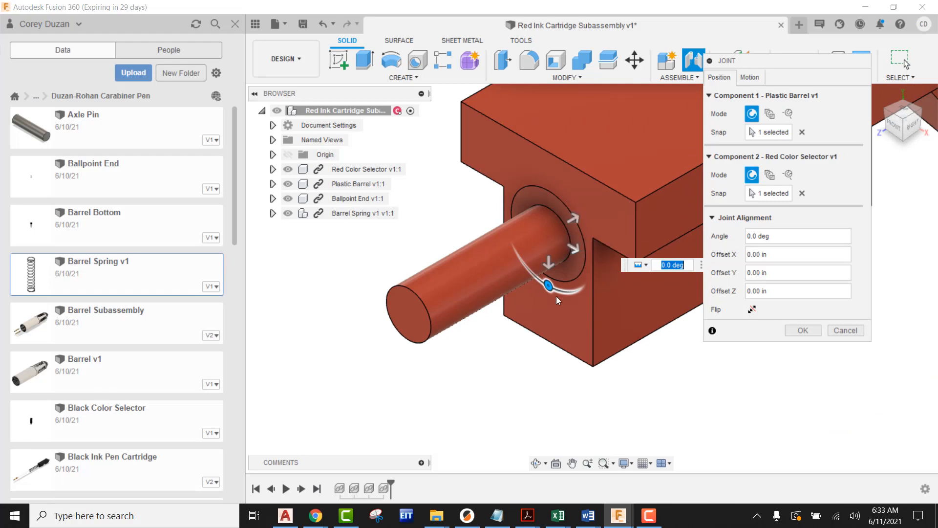
pyautogui.click(752, 309)
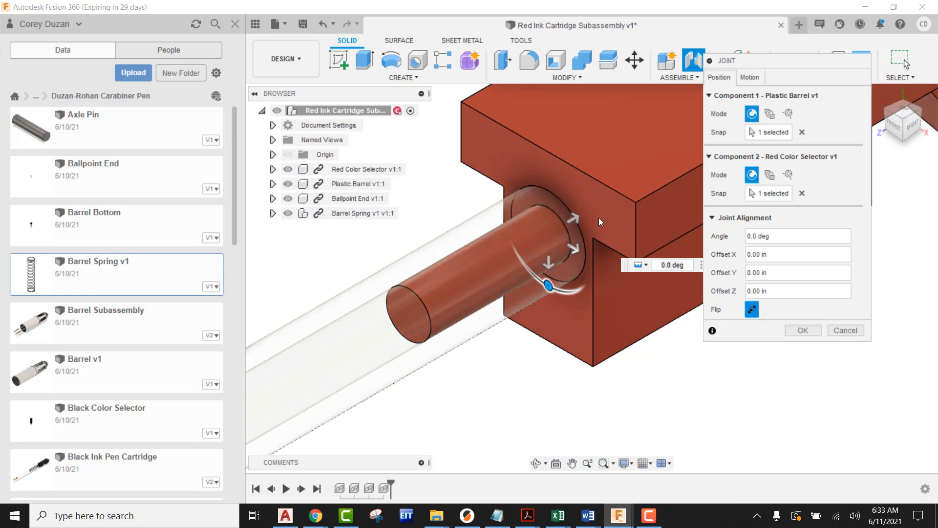
pyautogui.scroll(-8, 600, 219)
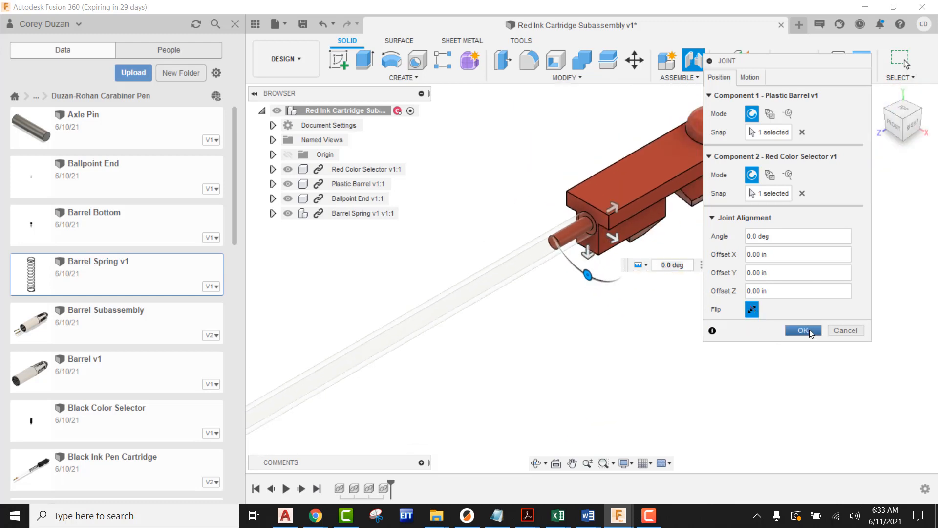
pyautogui.click(756, 78)
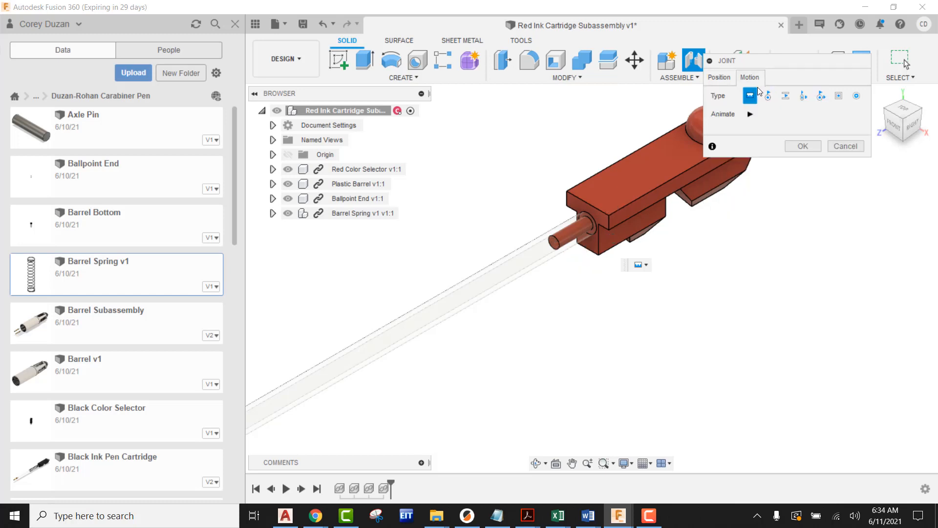
pyautogui.click(803, 147)
pyautogui.scroll(-5, 757, 223)
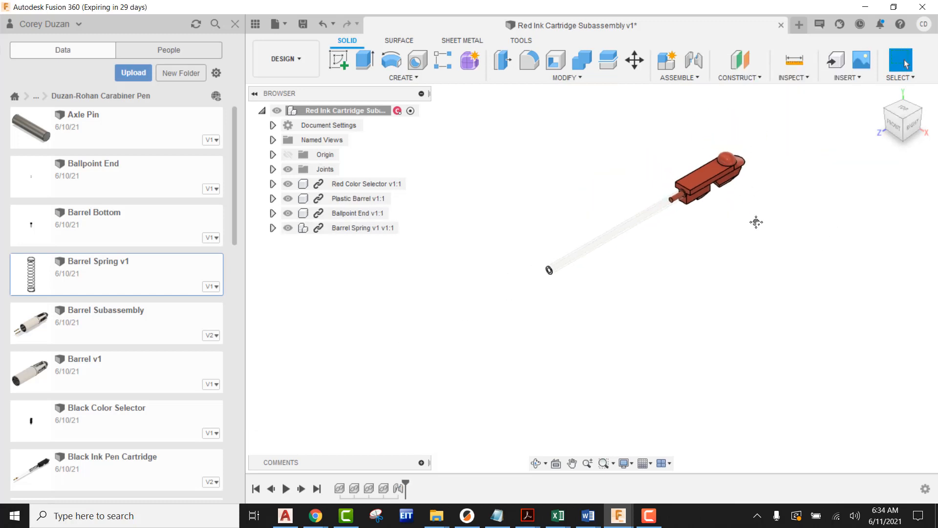
pyautogui.moveTo(756, 222); pyautogui.dragTo(693, 209, button='middle')
pyautogui.scroll(-3, 721, 225)
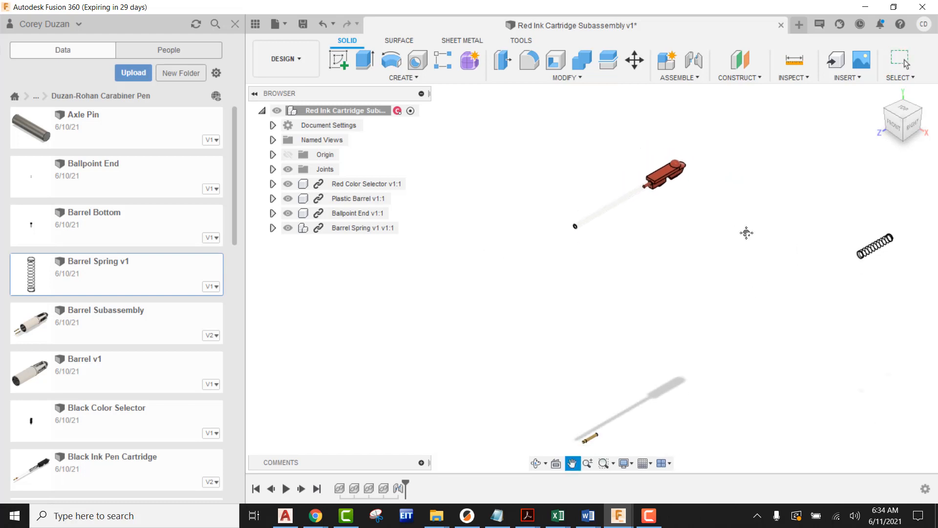
# Start a joint from the center of the Ballpoint End's flat rear end to the center of the plastic barrel's open end.
pyautogui.moveTo(747, 233); pyautogui.dragTo(723, 130, button='middle')
pyautogui.scroll(8, 576, 300)
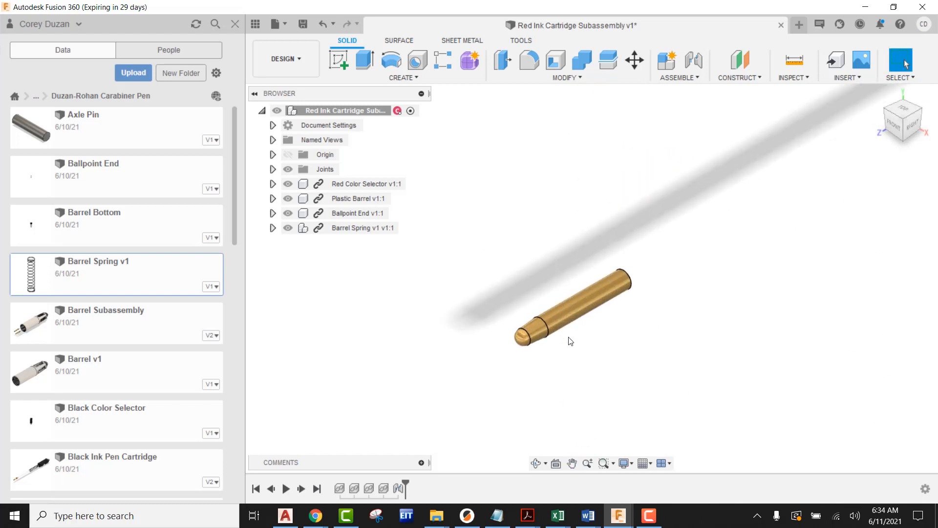
pyautogui.scroll(2, 572, 343)
pyautogui.scroll(-8, 582, 342)
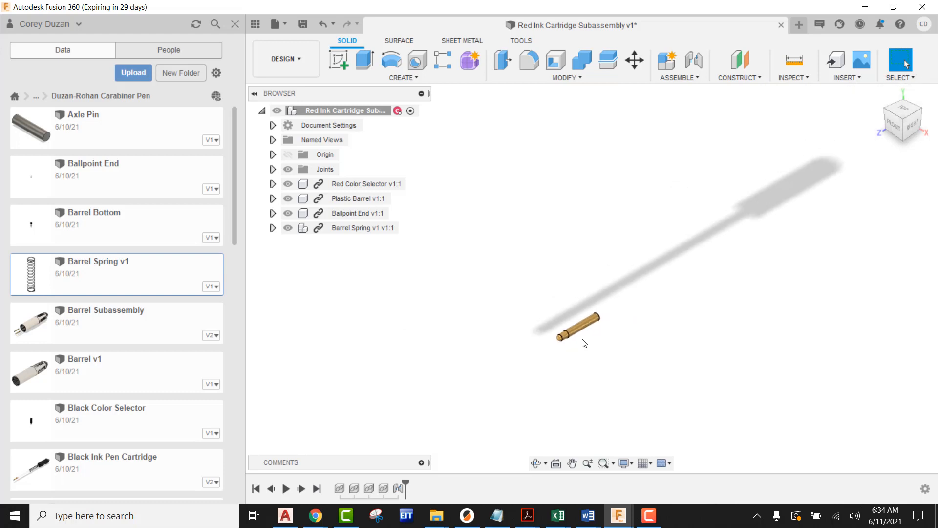
pyautogui.click(693, 60)
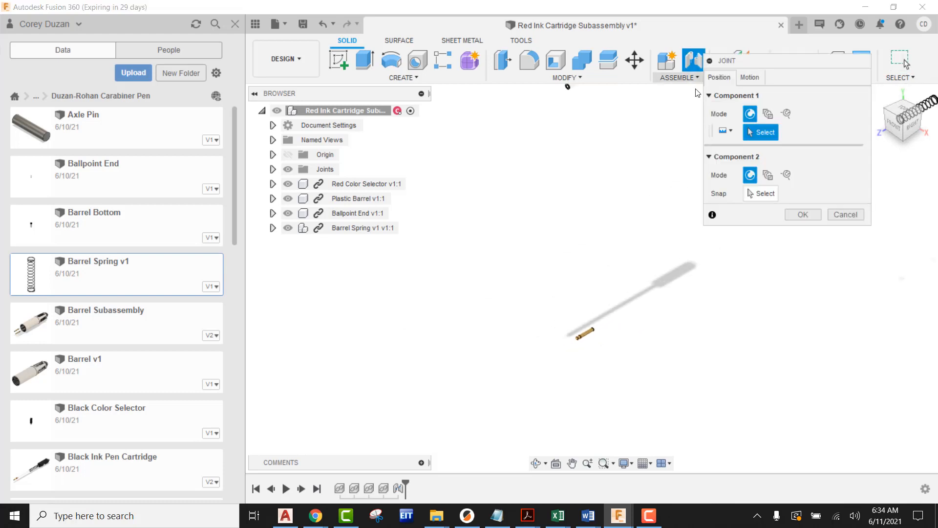
pyautogui.scroll(8, 597, 335)
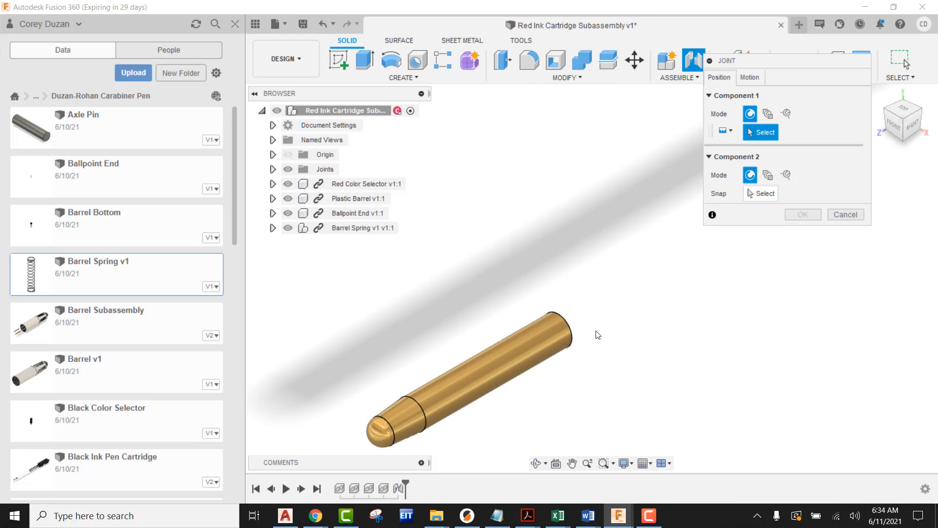
pyautogui.click(571, 329)
pyautogui.scroll(-6, 643, 369)
pyautogui.scroll(-7, 648, 369)
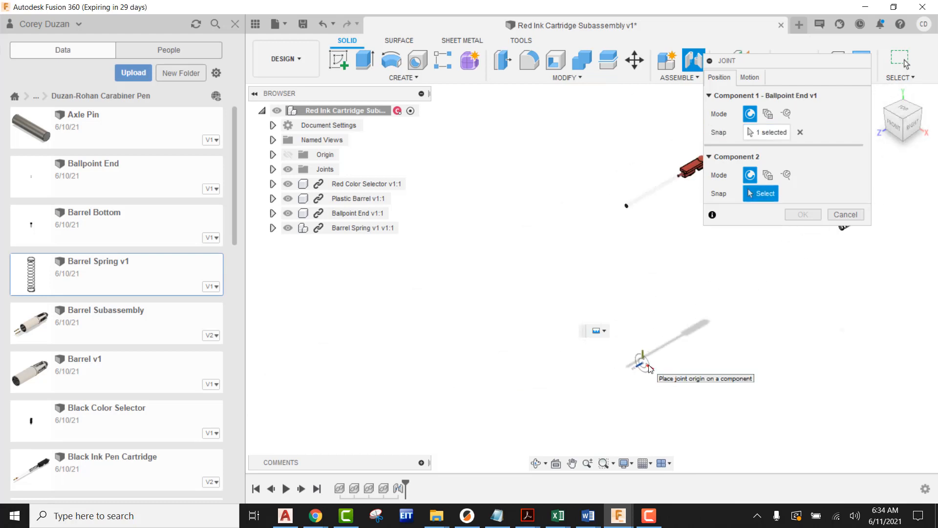
pyautogui.scroll(4, 612, 184)
pyautogui.scroll(5, 653, 239)
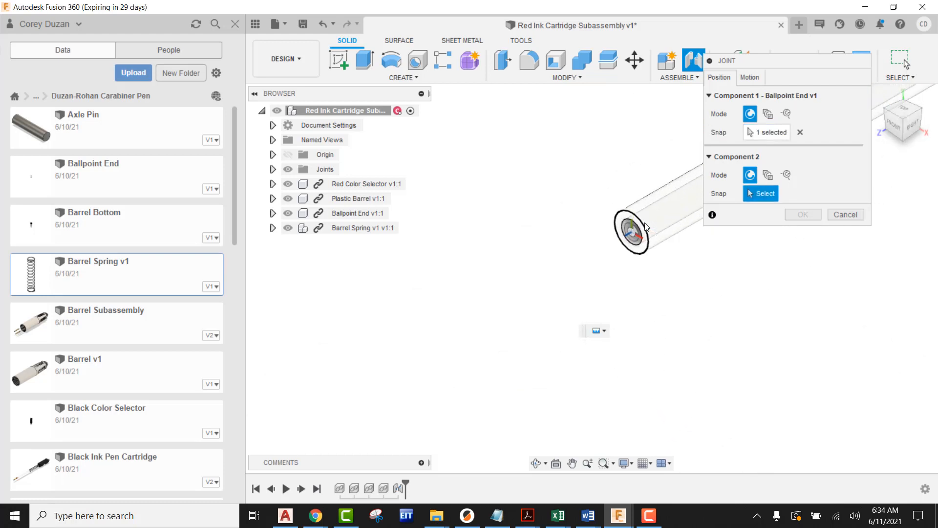
pyautogui.click(634, 230)
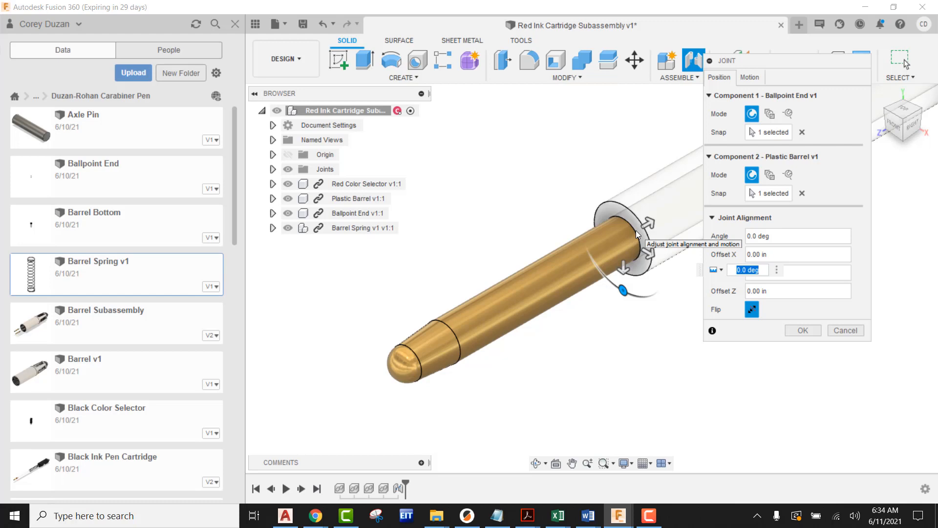
# Offset the ballpoint joint 0.10 in along Z, into the plastic barrel, and accept the joint.
pyautogui.scroll(-5, 469, 224)
pyautogui.moveTo(536, 198); pyautogui.dragTo(505, 226, button='middle')
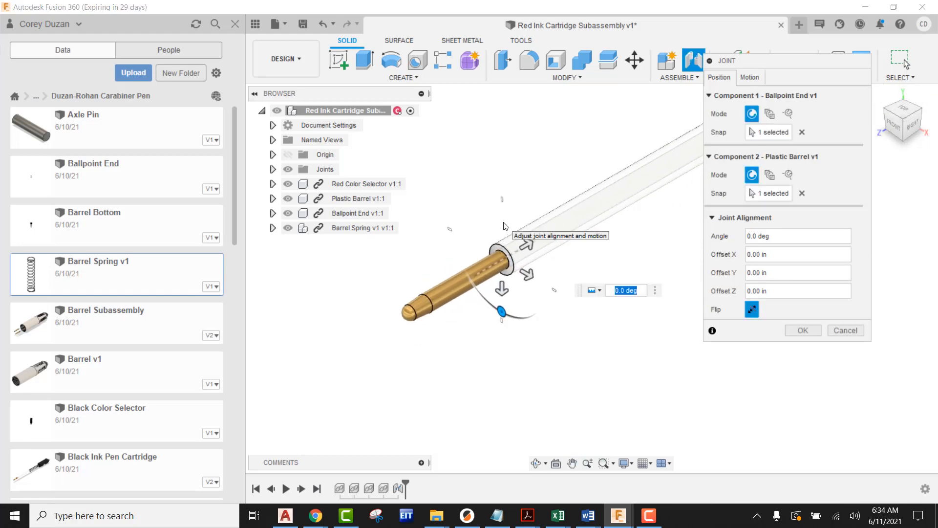
pyautogui.click(524, 248)
pyautogui.moveTo(524, 248); pyautogui.dragTo(548, 239)
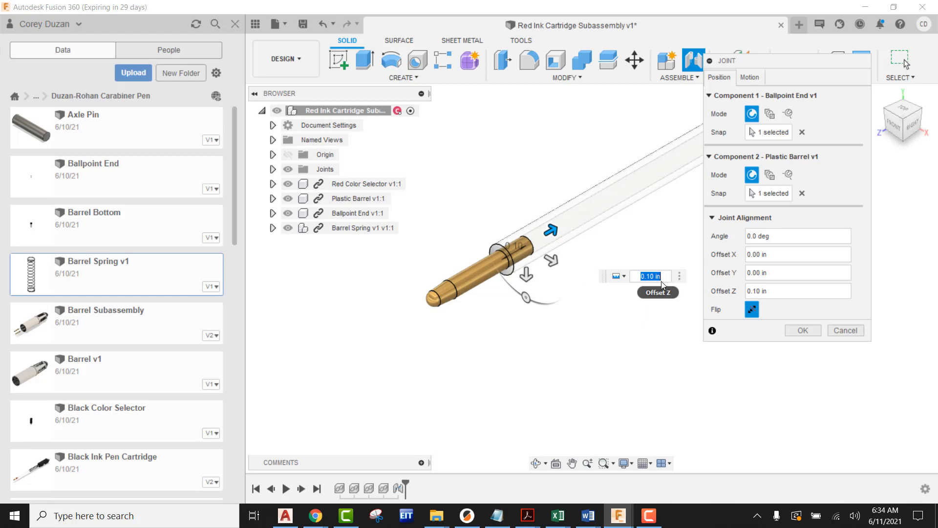
pyautogui.click(802, 332)
pyautogui.scroll(-5, 538, 329)
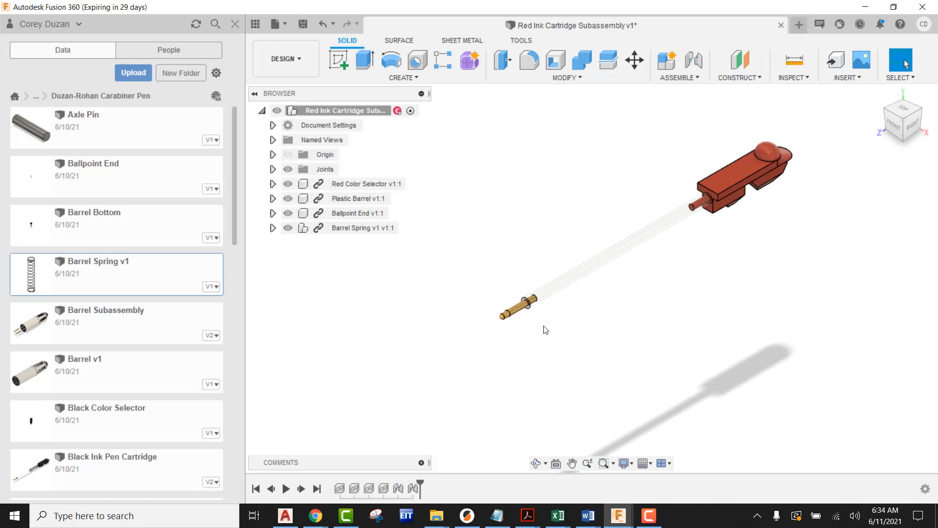
# Reopen the joint between the ballpoint end and plastic barrel to check its motion type.
pyautogui.rightClick(417, 489)
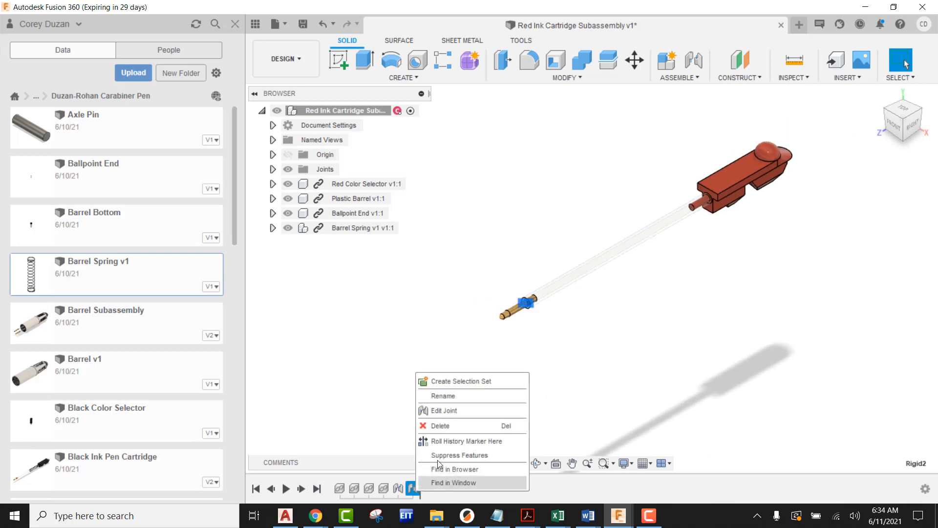
pyautogui.click(449, 409)
pyautogui.click(750, 78)
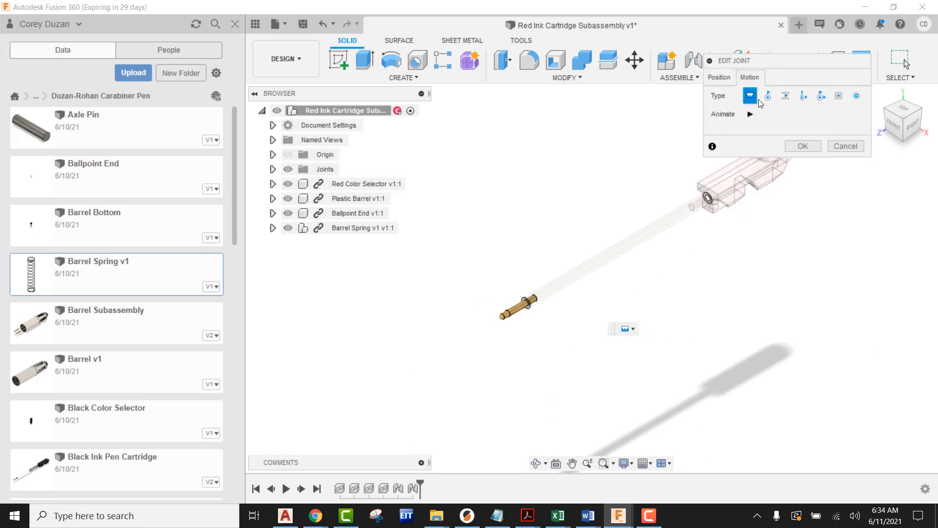
pyautogui.click(804, 147)
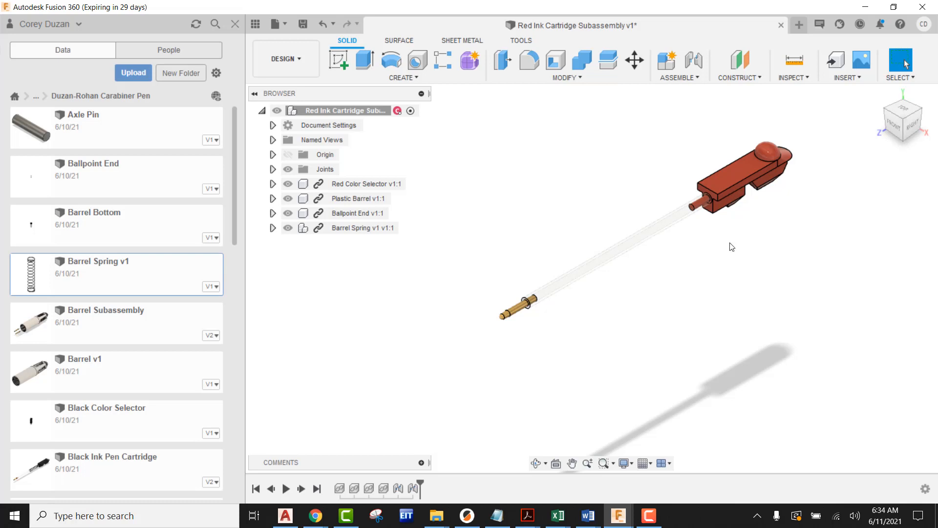
# Turn on visibility of all work features to expose the joint origins at both ends of the barrel spring.
pyautogui.click(632, 465)
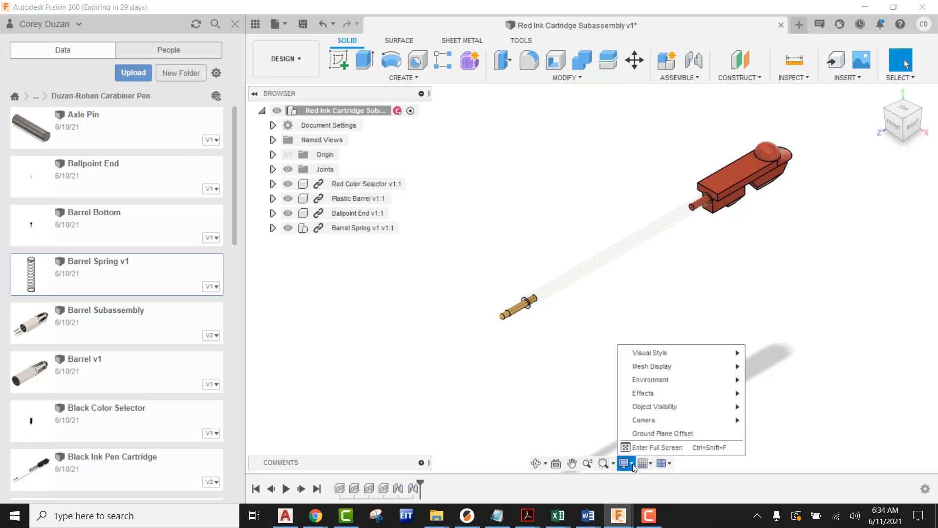
pyautogui.moveTo(665, 406)
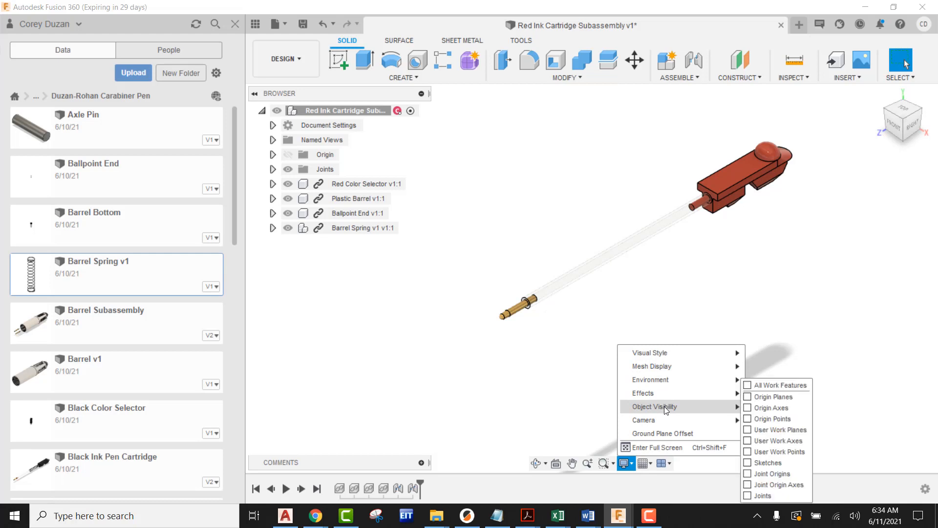
pyautogui.click(748, 386)
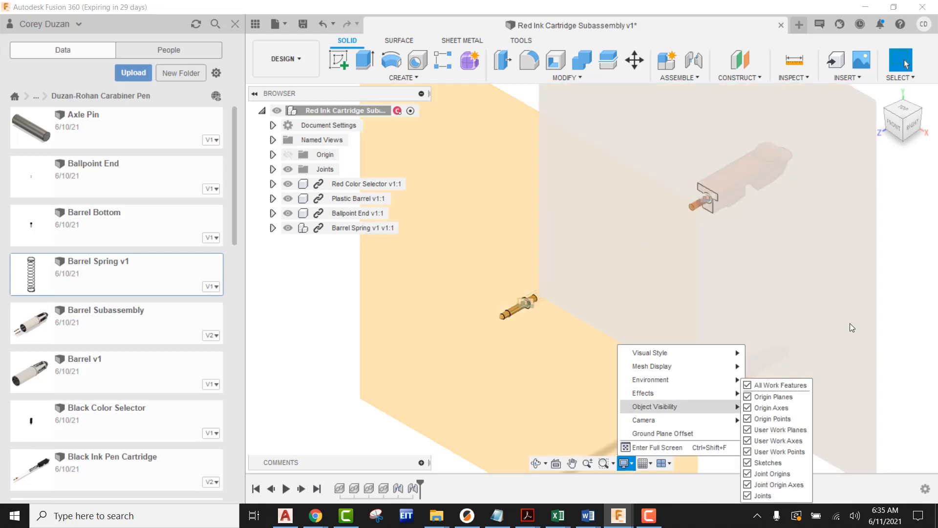
pyautogui.scroll(-5, 527, 321)
pyautogui.click(410, 354)
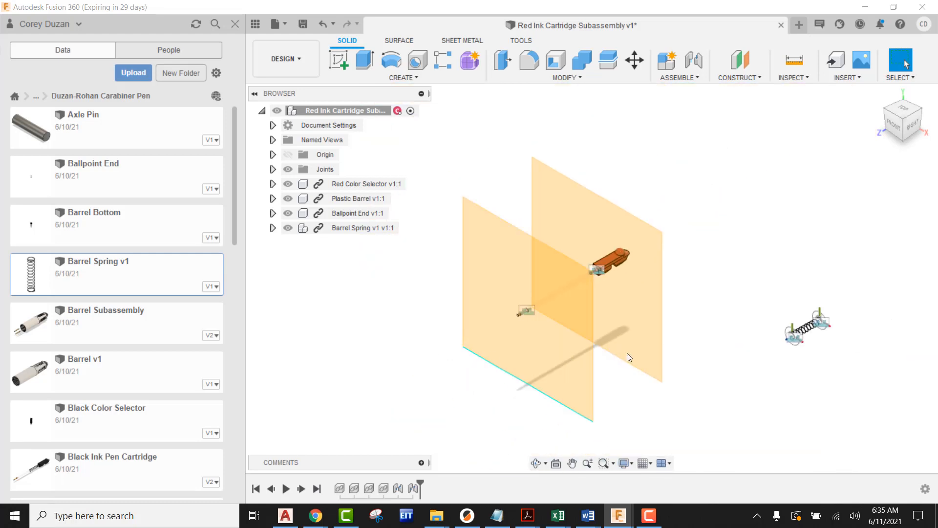
pyautogui.scroll(8, 829, 323)
pyautogui.scroll(3, 796, 355)
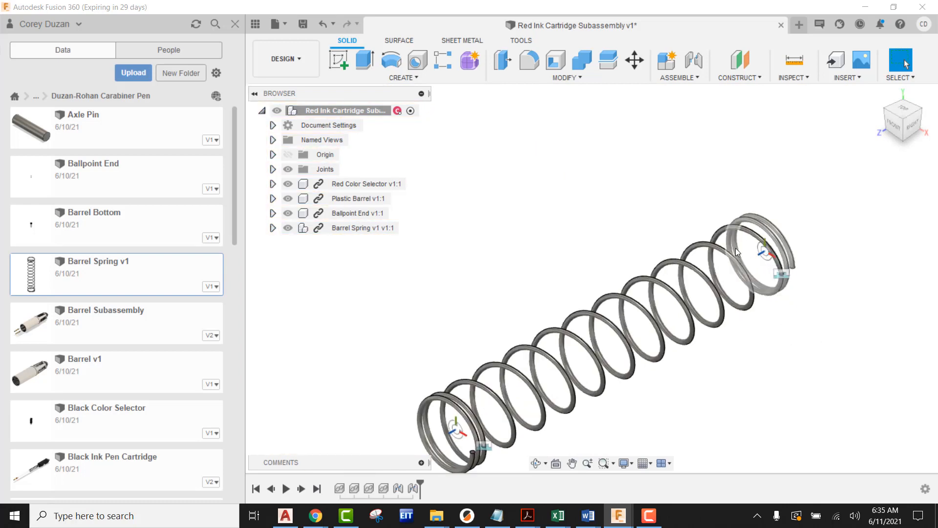
pyautogui.scroll(-8, 559, 299)
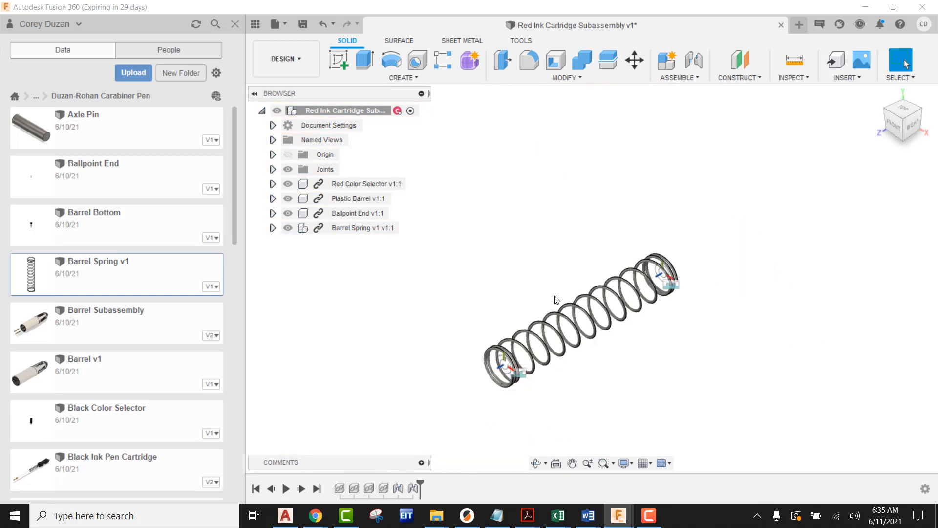
pyautogui.moveTo(562, 299); pyautogui.dragTo(570, 323, button='middle')
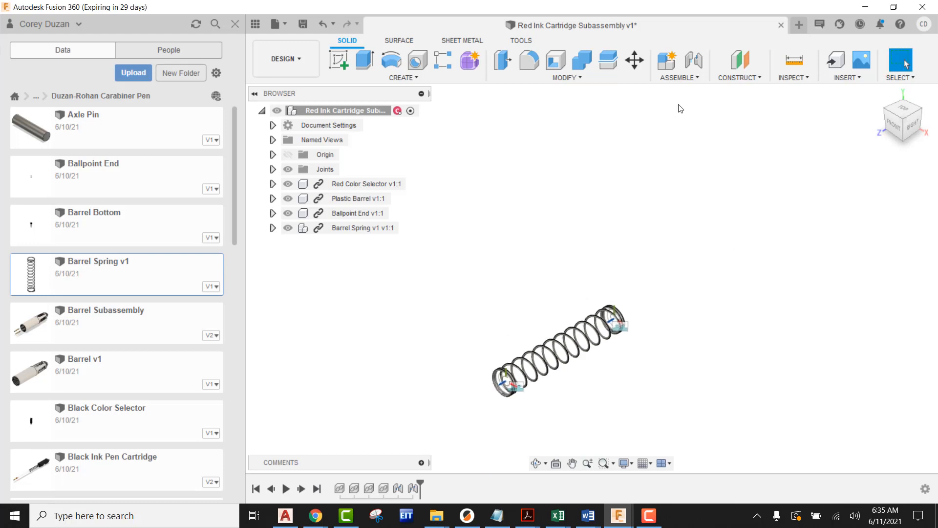
# Create a rigid joint from the spring's rear joint origin to the plastic barrel's outer end circle at the red color selector.
pyautogui.click(693, 59)
pyautogui.scroll(6, 630, 339)
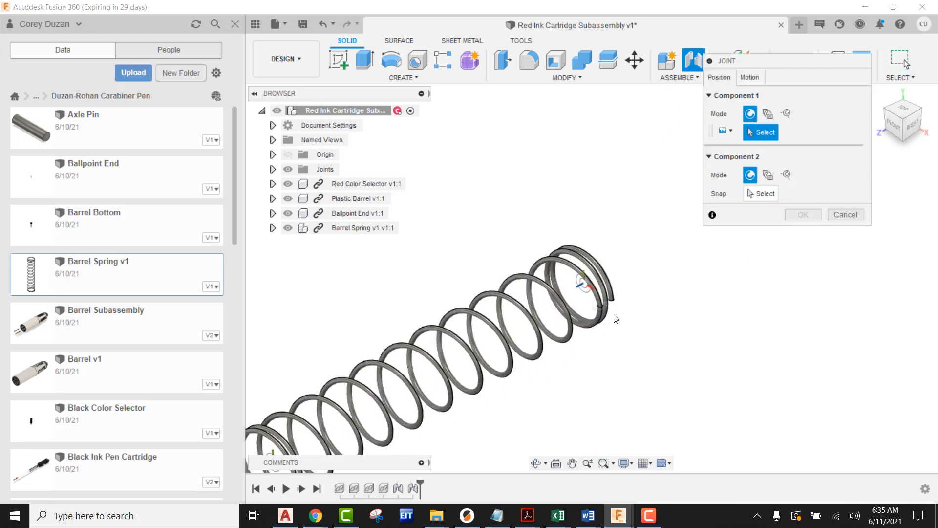
pyautogui.click(590, 294)
pyautogui.scroll(-8, 689, 320)
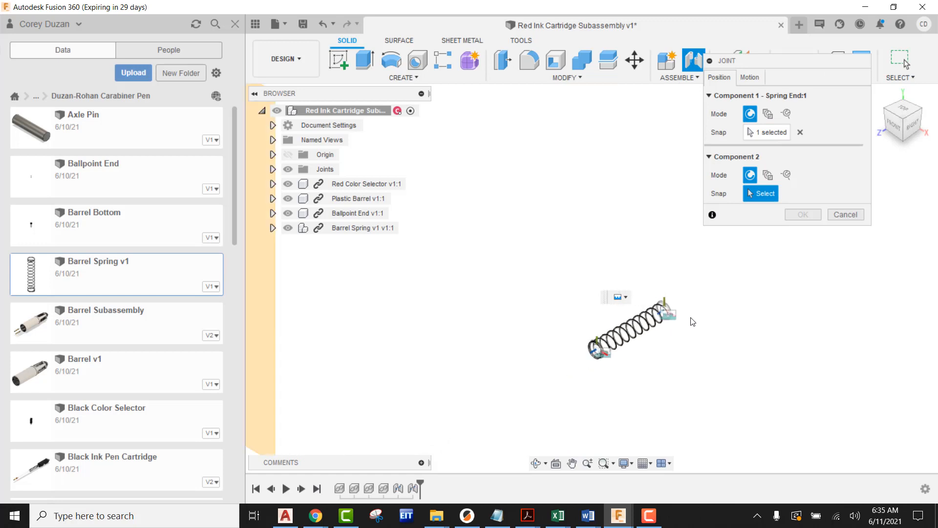
pyautogui.scroll(10, 531, 294)
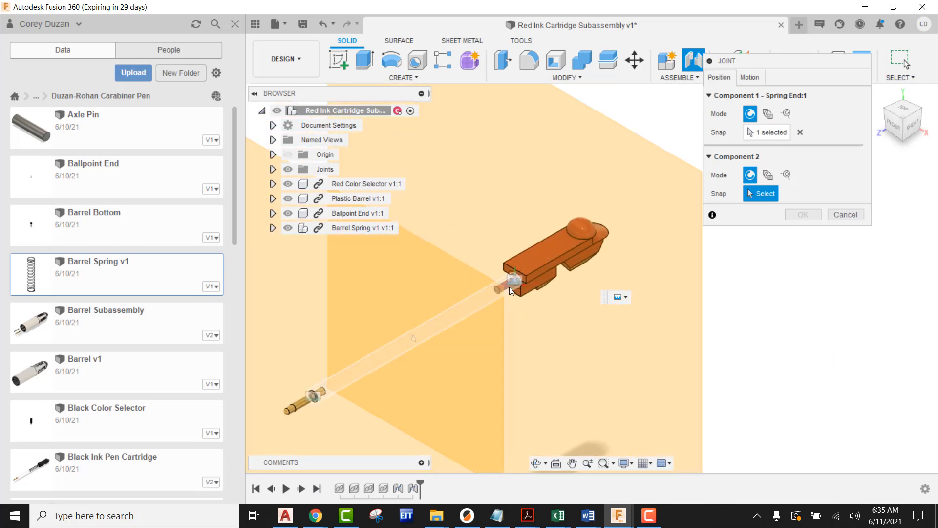
pyautogui.scroll(3, 524, 251)
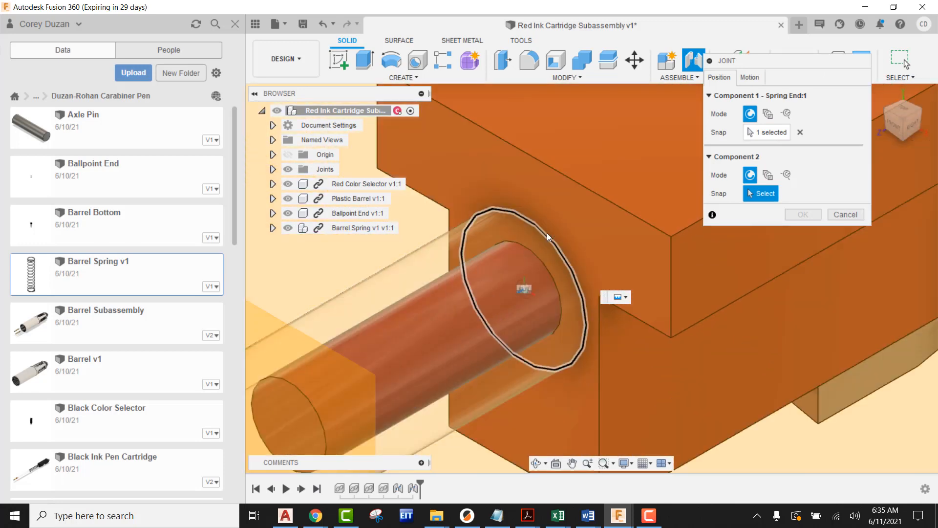
pyautogui.click(547, 233)
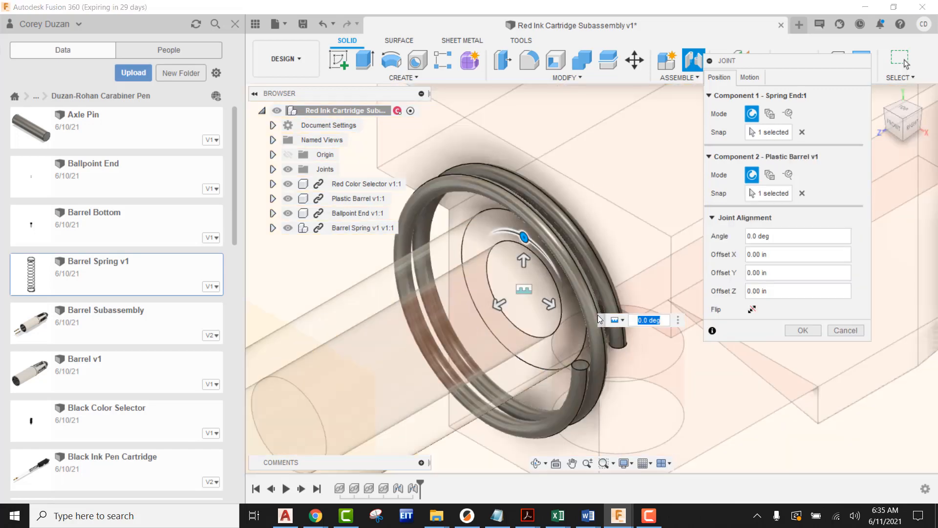
pyautogui.scroll(-6, 556, 292)
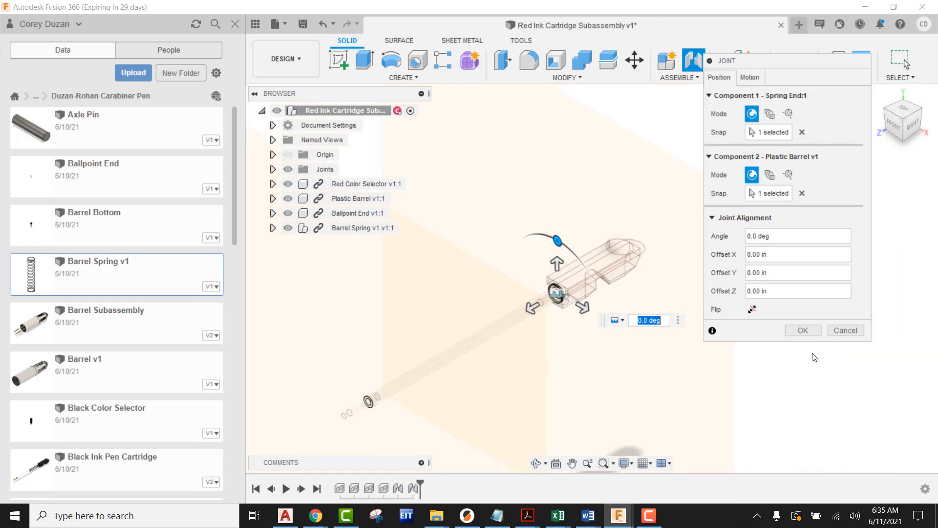
pyautogui.click(803, 331)
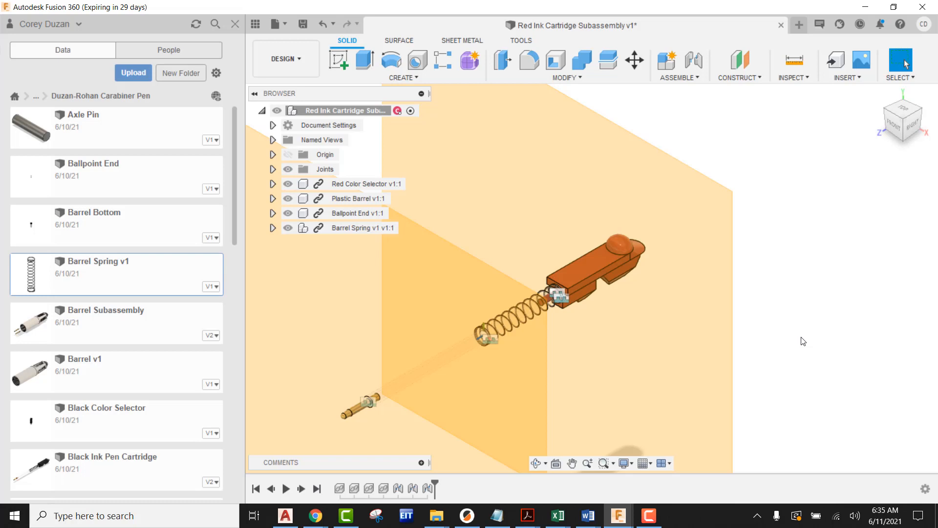
# Turn off visibility of all work features in the assembly.
pyautogui.scroll(-5, 785, 294)
pyautogui.moveTo(800, 279); pyautogui.dragTo(750, 256, button='middle')
pyautogui.scroll(-1, 750, 259)
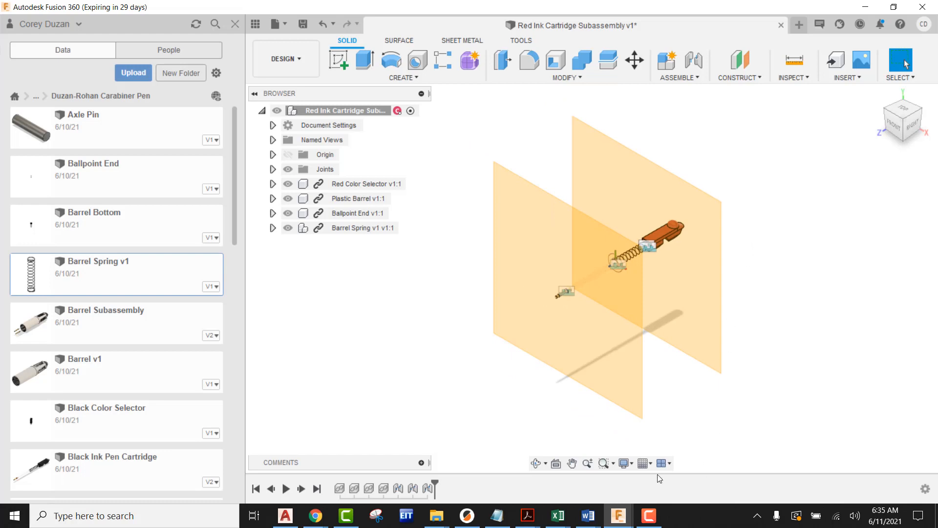
pyautogui.click(626, 463)
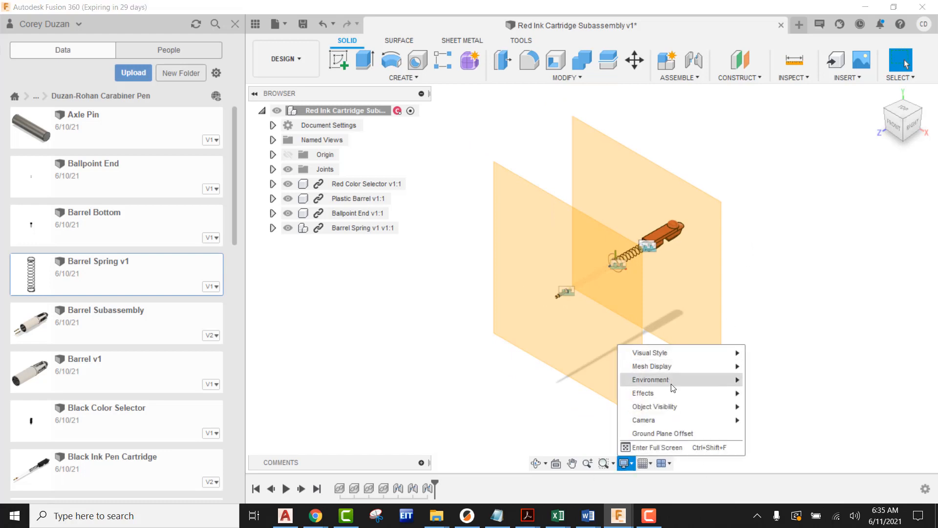
pyautogui.moveTo(670, 407)
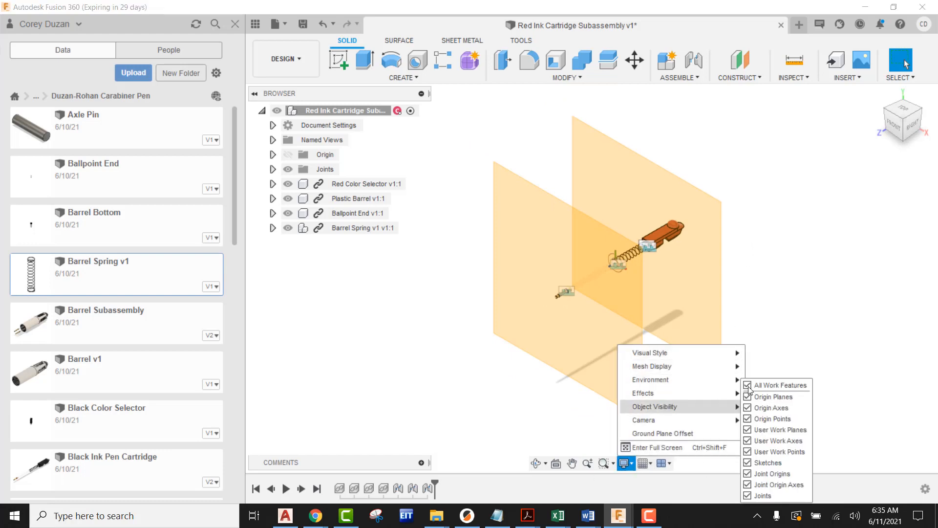
pyautogui.click(753, 386)
pyautogui.scroll(6, 659, 275)
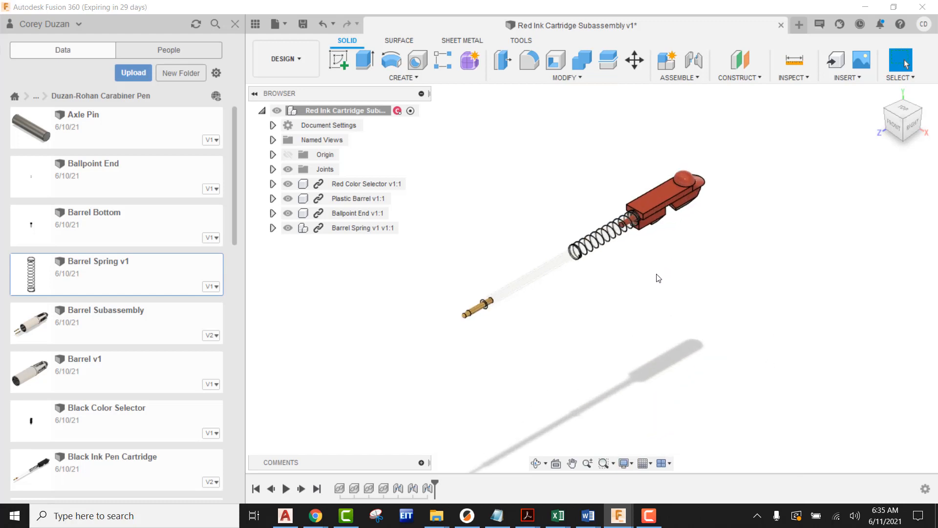
pyautogui.moveTo(680, 270); pyautogui.dragTo(727, 295, button='middle')
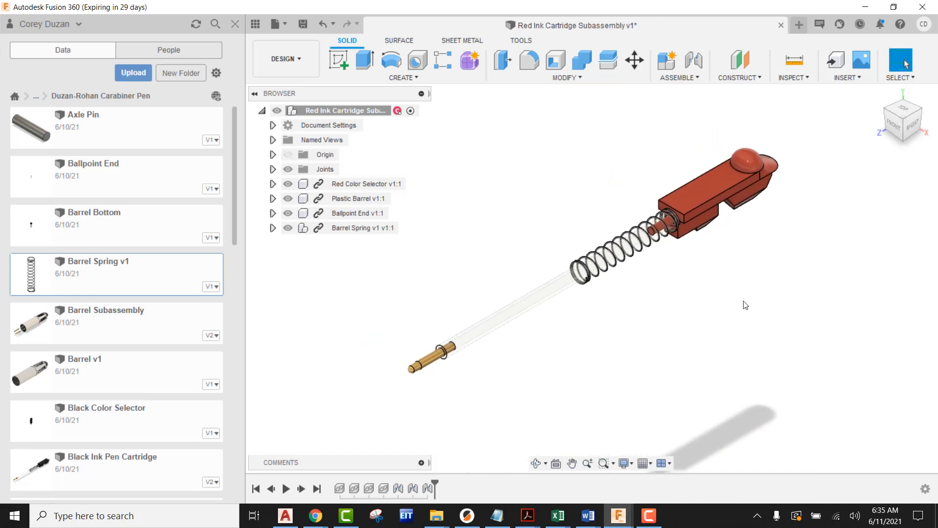